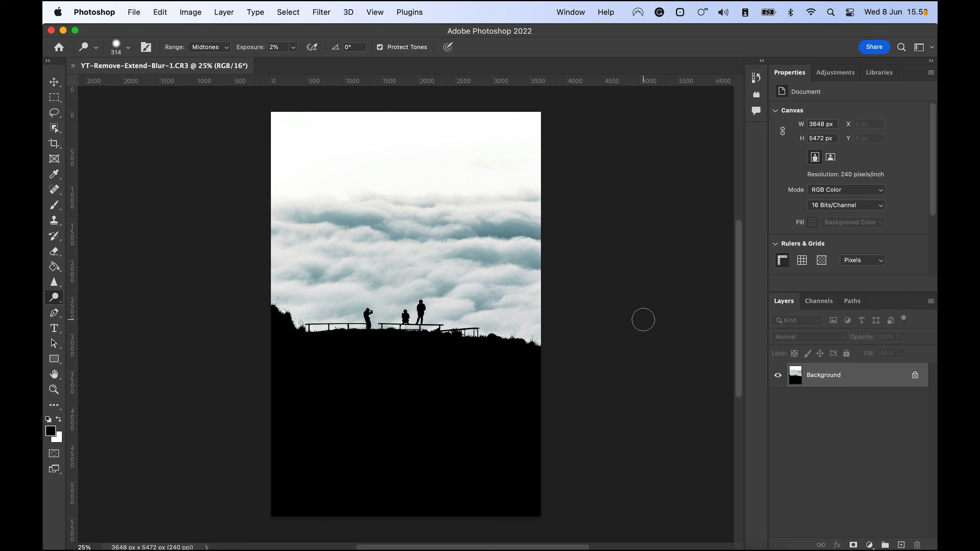
- Duplicate the Background layer until there are four copies above it
key(super+j)
key(super+j)
key(super+j)
key(super+j)
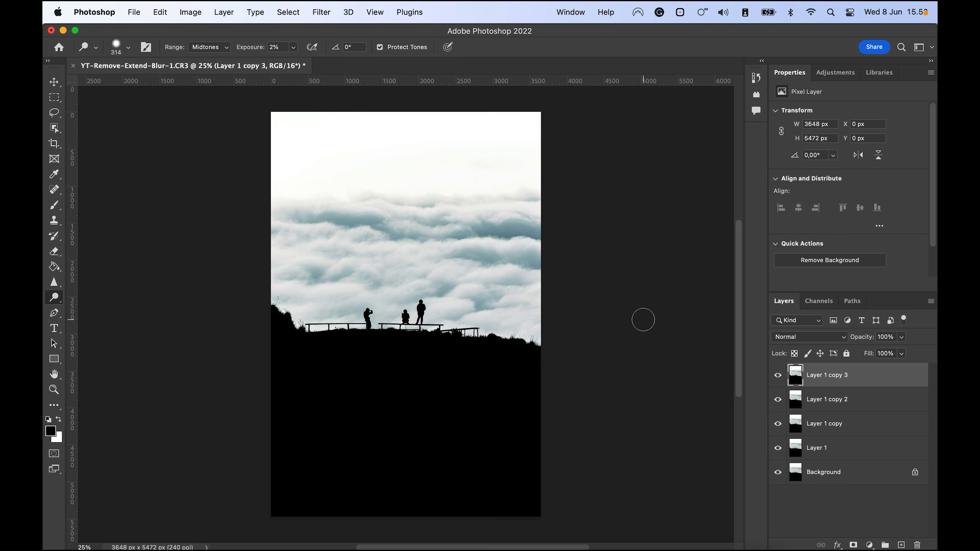
- Rename the topmost layer copy "Spot healing tool" and the copy below it "Healing brush"
double_click(835, 376)
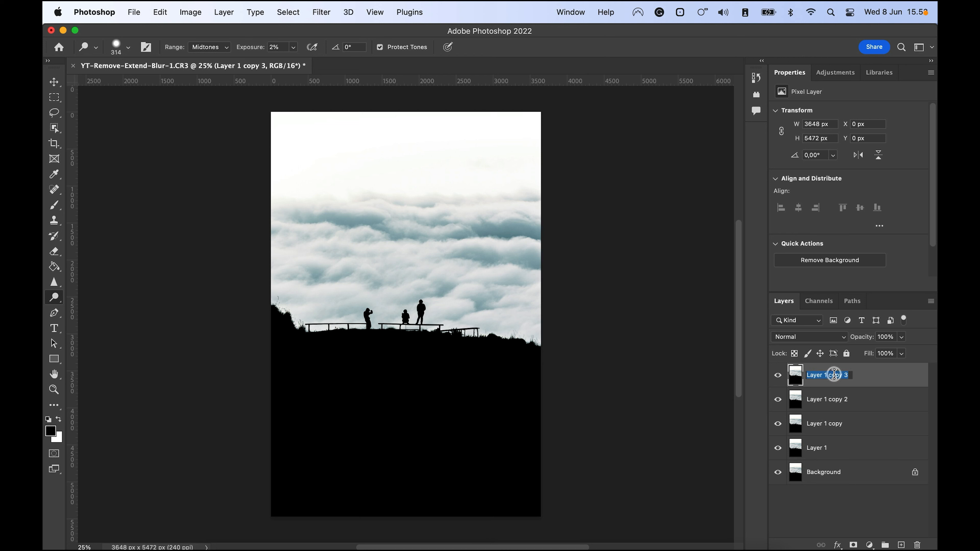
text(Spot healing tool)
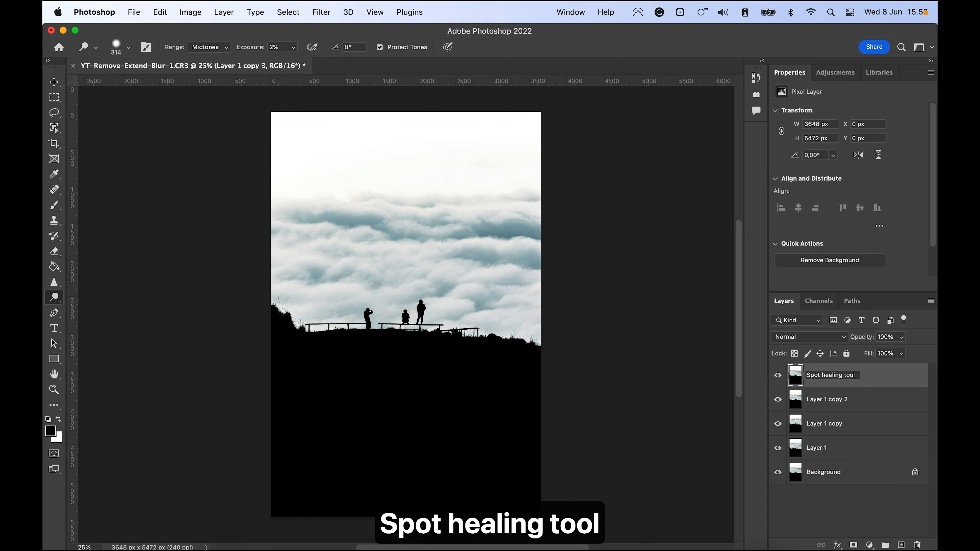
key(Return)
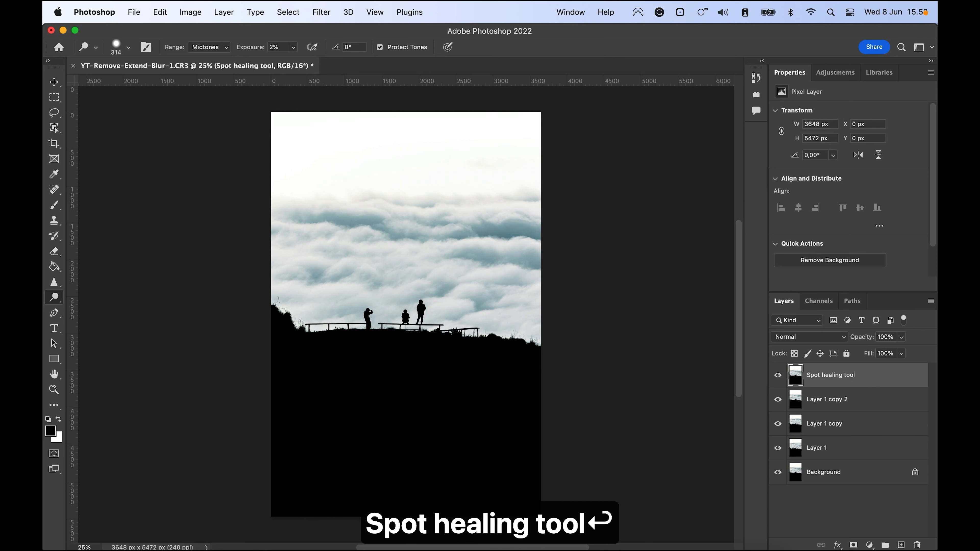
double_click(833, 400)
text(Healing brush)
key(Return)
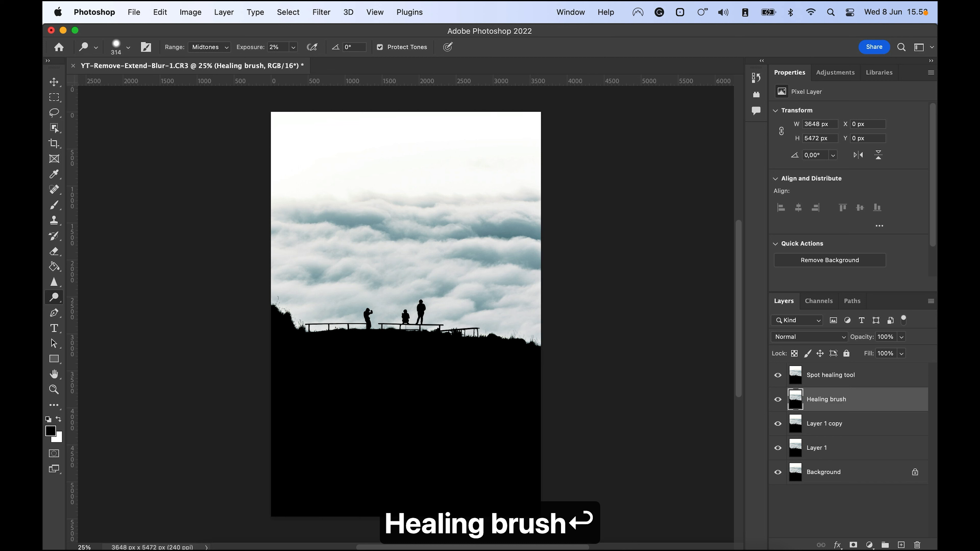
- Rename the remaining two layer copies "Patch tool" and "Select object", from upper to lower
double_click(818, 423)
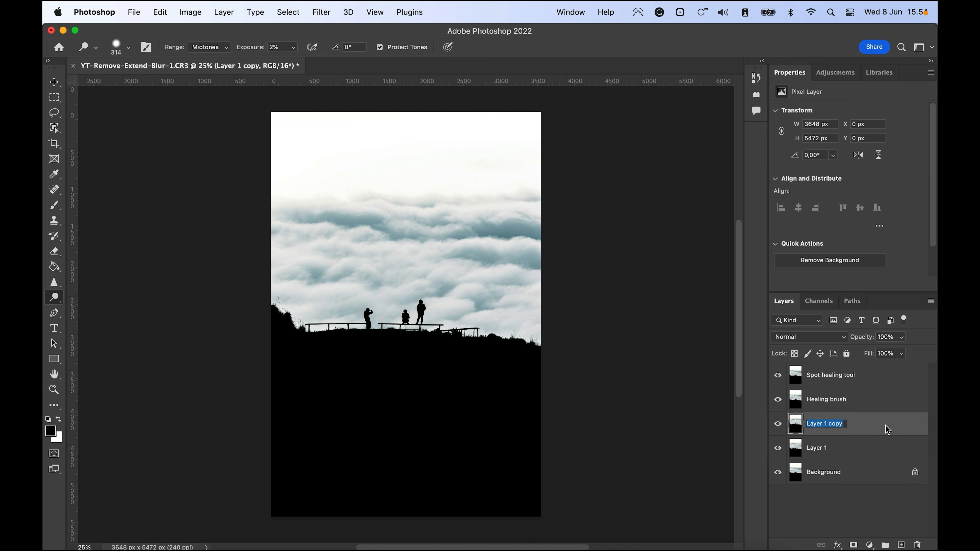
text(Patch tool)
key(Return)
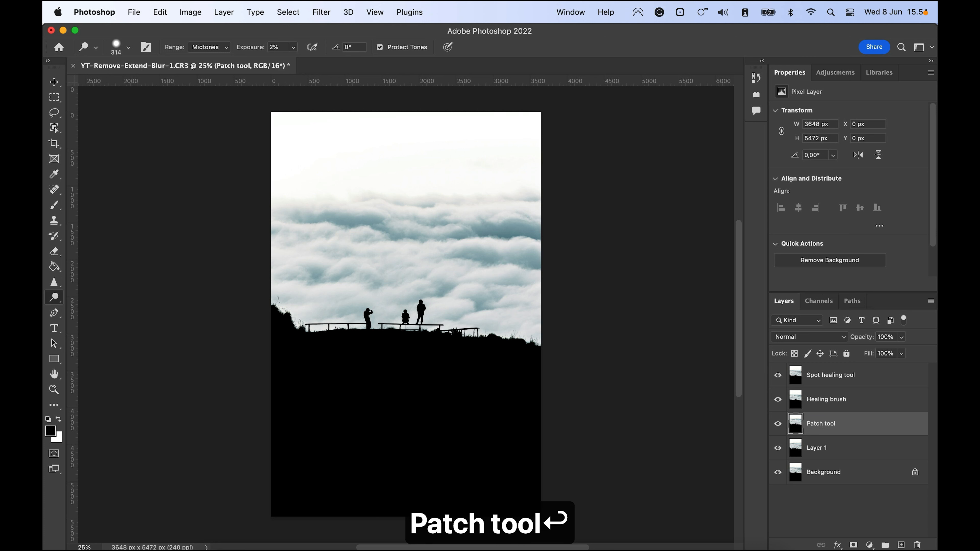
double_click(821, 448)
text(Select objec)
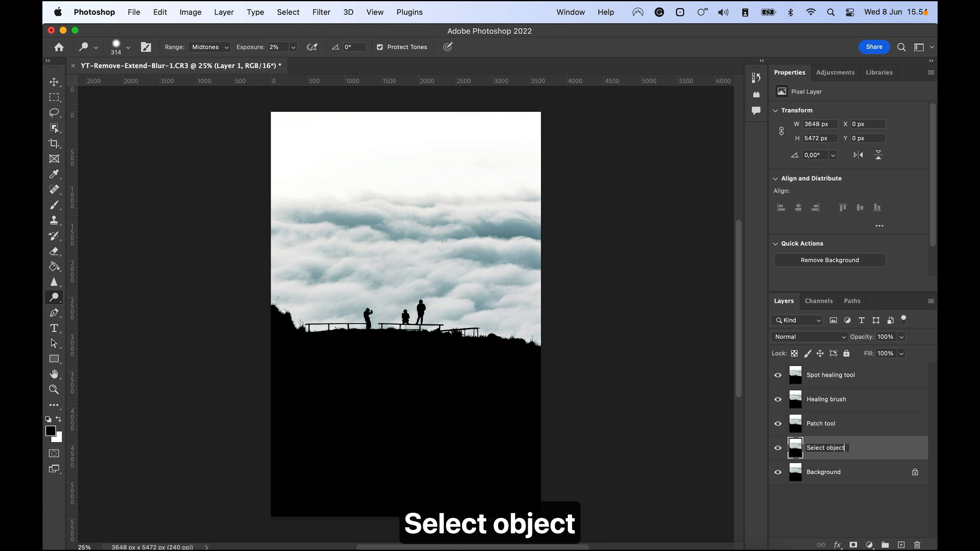
text(t)
key(Return)
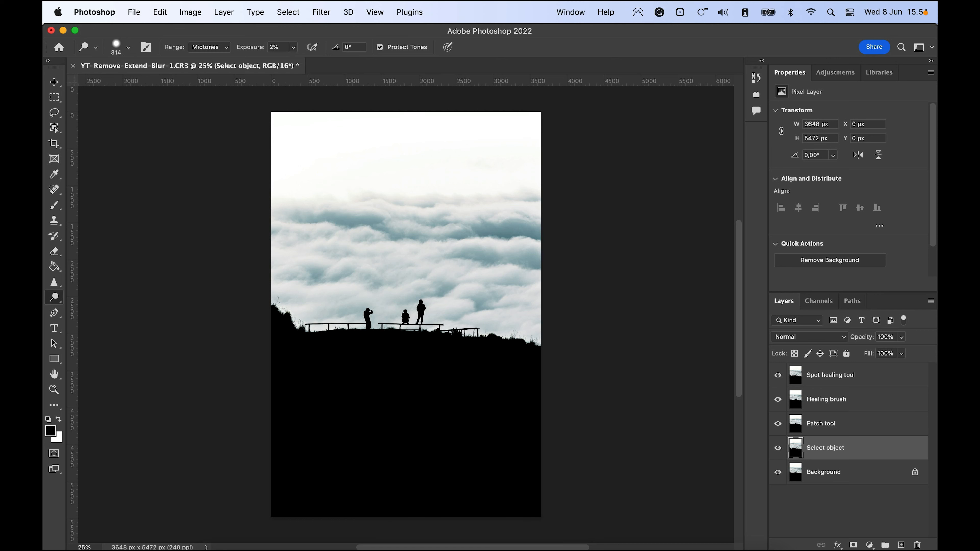
- On the Spot healing tool layer, paint out the photographer's silhouette with the Spot Healing Brush at size 166 and compare before and after
click(887, 376)
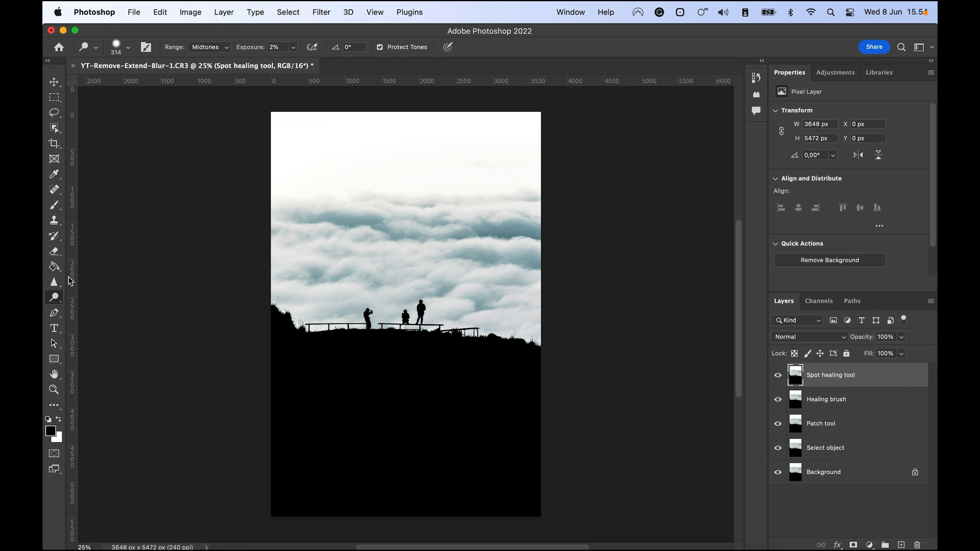
click(55, 190)
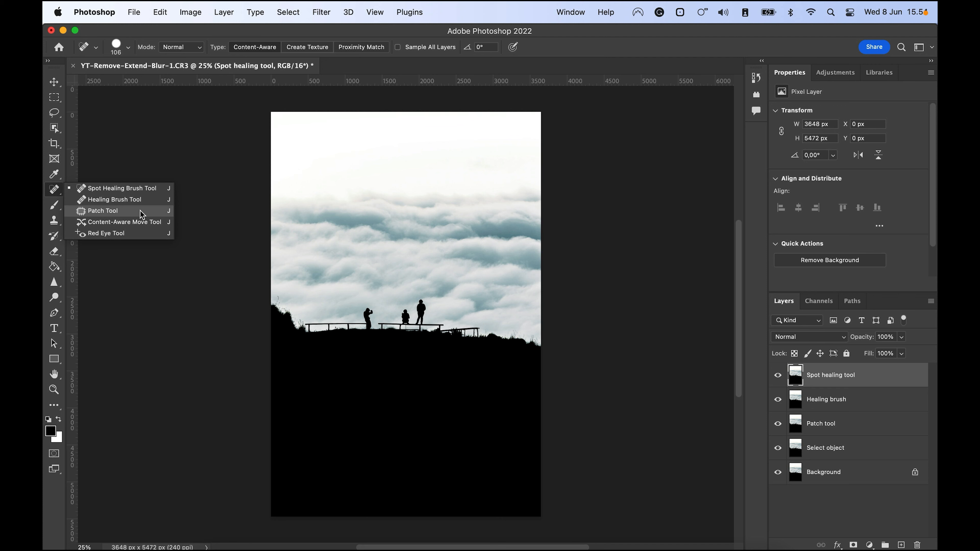
click(116, 189)
scroll(371, 316, up, 2)
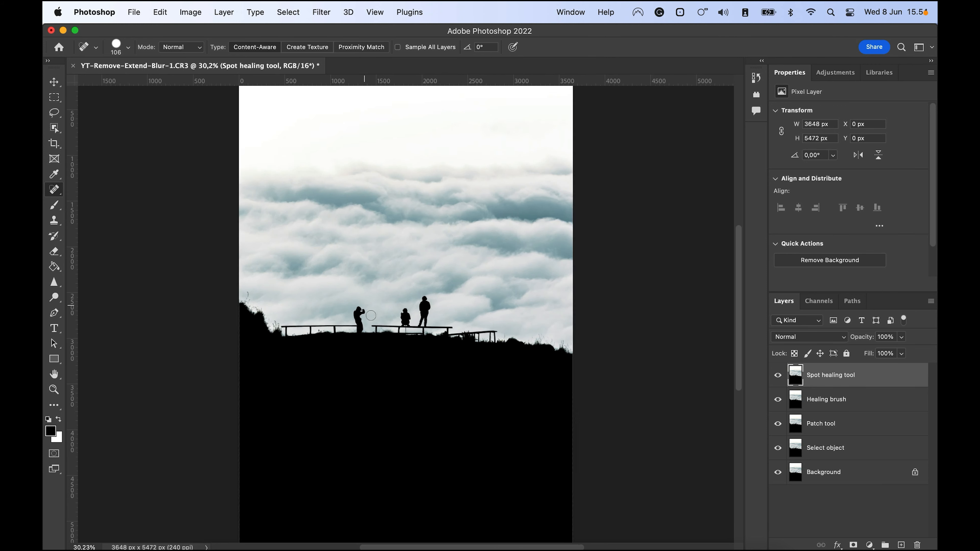
scroll(371, 315, up, 10)
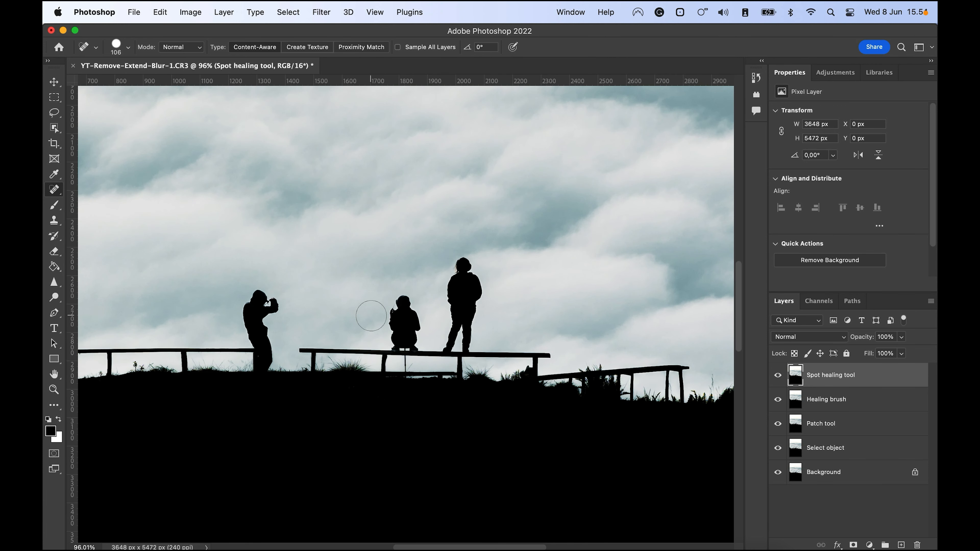
scroll(315, 286, left, 3)
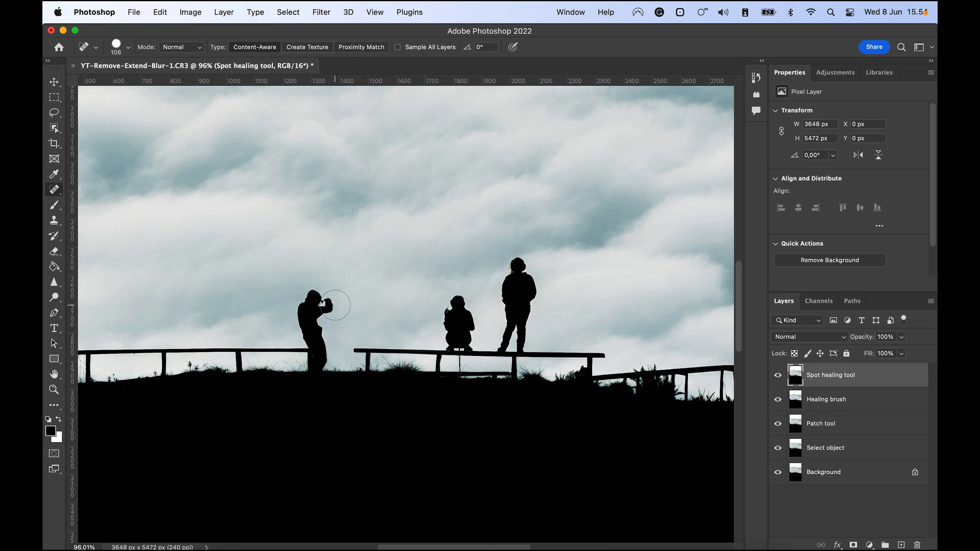
ctrl+alt+drag(335, 305, 352, 305)
drag(317, 305, 315, 352)
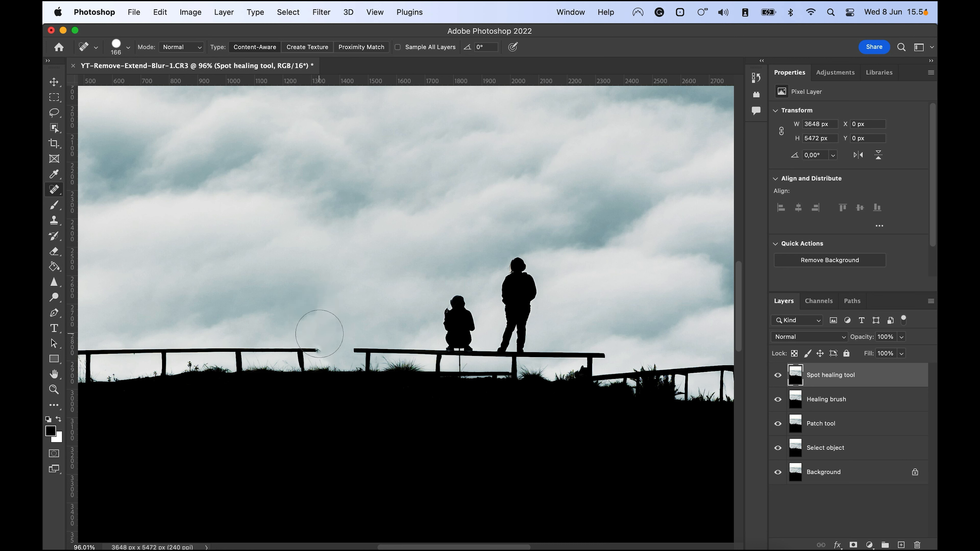
click(778, 376)
click(778, 376)
click(778, 376)
click(778, 376)
- Clean up the remnants at the broken end of the railing where the photographer stood, reducing the Spot Healing Brush to size 31
drag(314, 361, 300, 373)
click(321, 353)
click(320, 348)
scroll(316, 349, up, 2)
key(super+z)
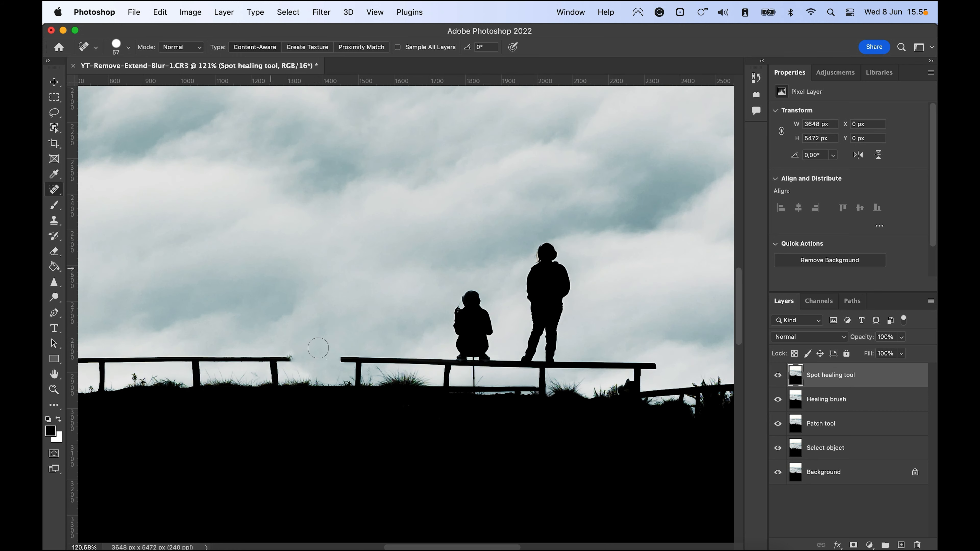
scroll(303, 354, up, 5)
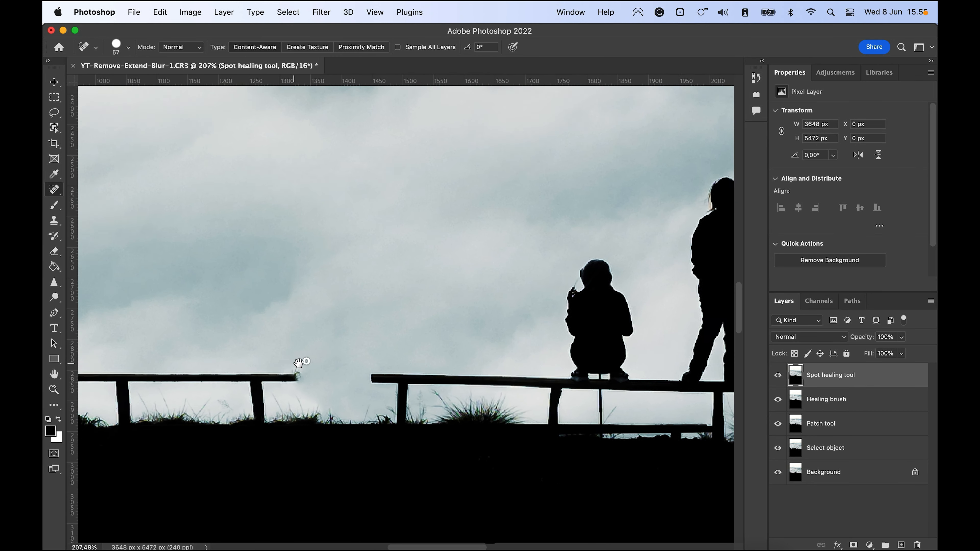
mouse_move(349, 363)
mouse_down()
mouse_move(330, 366)
mouse_move(339, 363)
mouse_up()
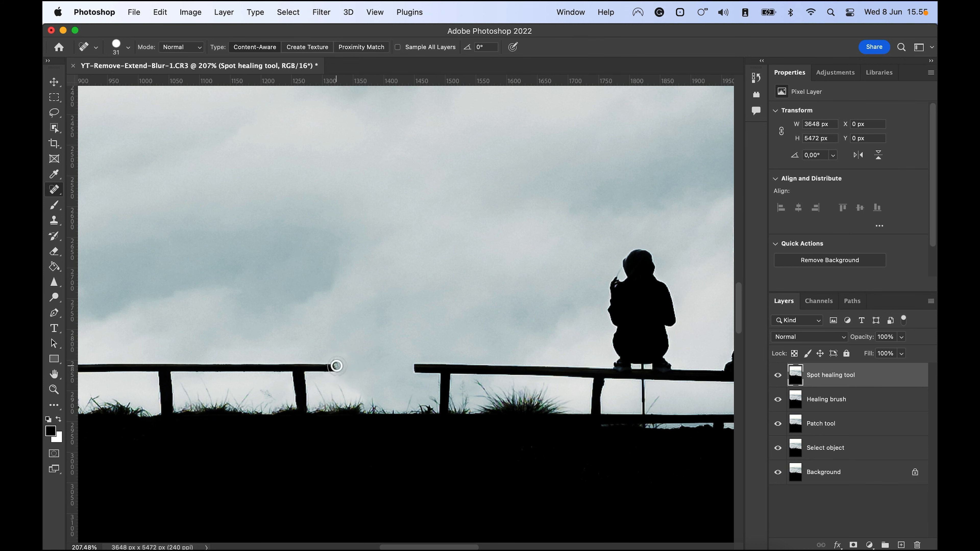
- Paint out the crouching person on the railing with the Spot Healing Brush at size 134
key(super+minus)
key(super+minus)
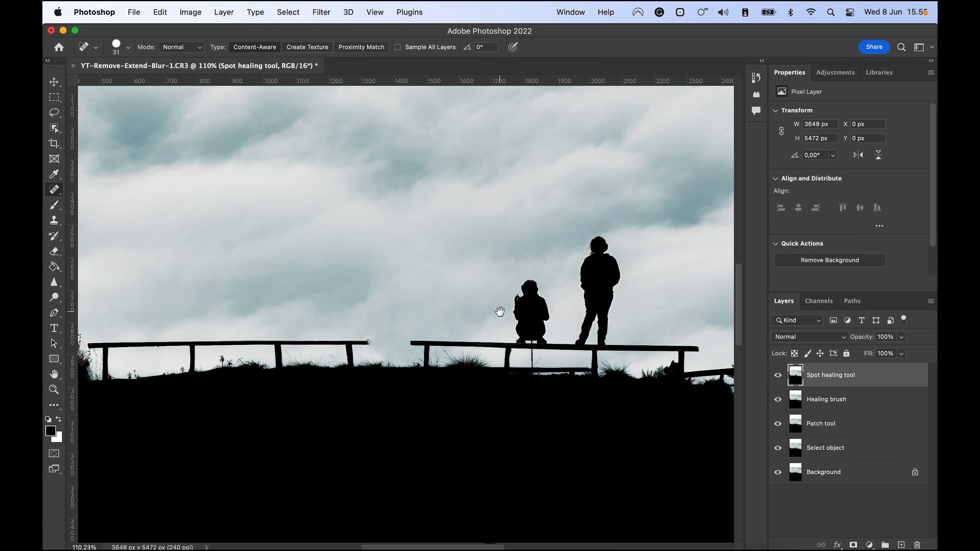
drag(499, 311, 369, 325)
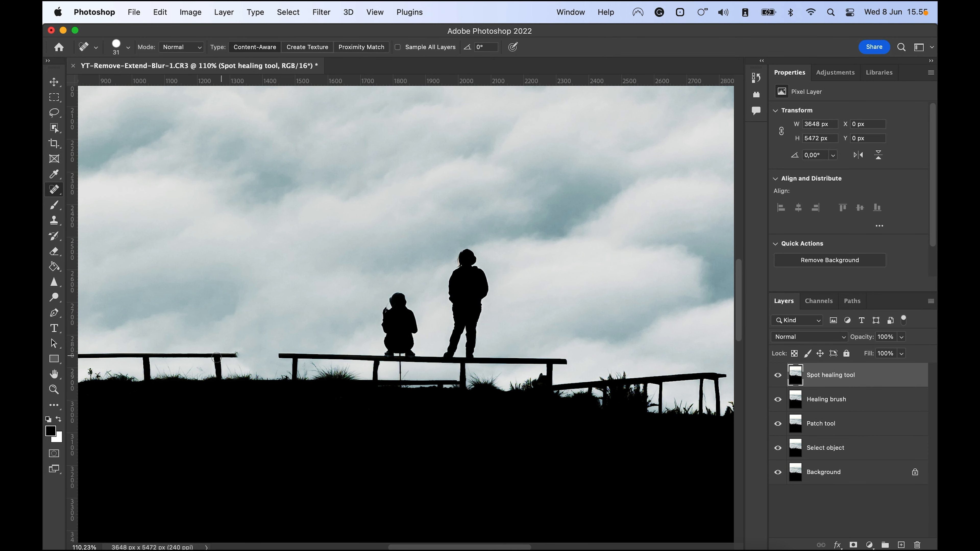
drag(282, 328, 317, 330)
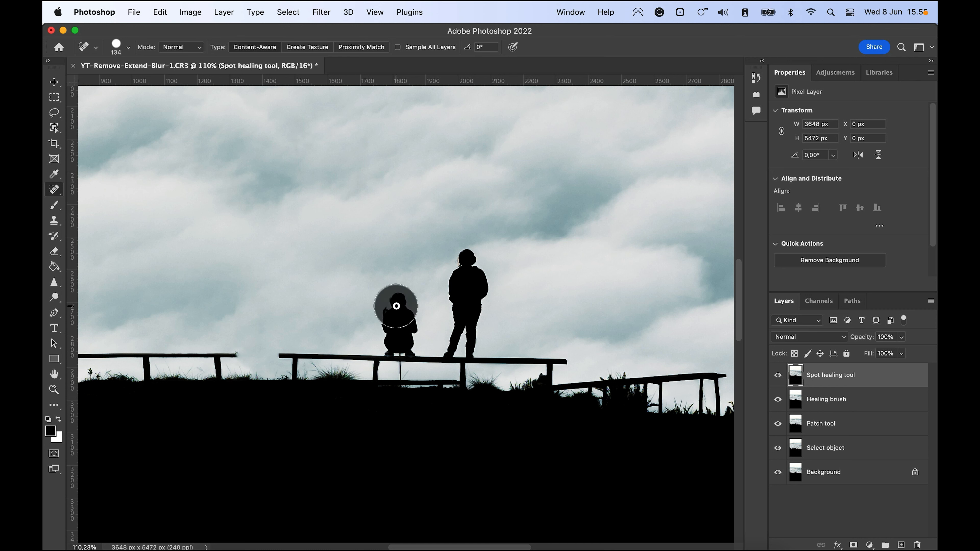
mouse_move(399, 315)
mouse_down()
mouse_move(404, 338)
mouse_move(390, 338)
mouse_move(408, 338)
mouse_move(376, 339)
mouse_move(372, 282)
mouse_up()
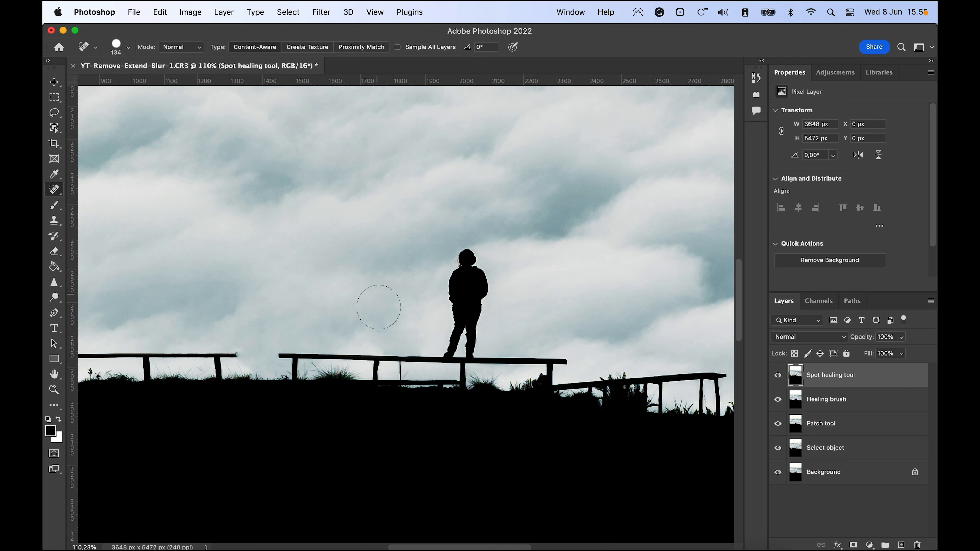
- Compare the whole image with and without the retouching, leave the Spot healing tool layer hidden, and make the Healing brush layer active
scroll(310, 330, down, 5)
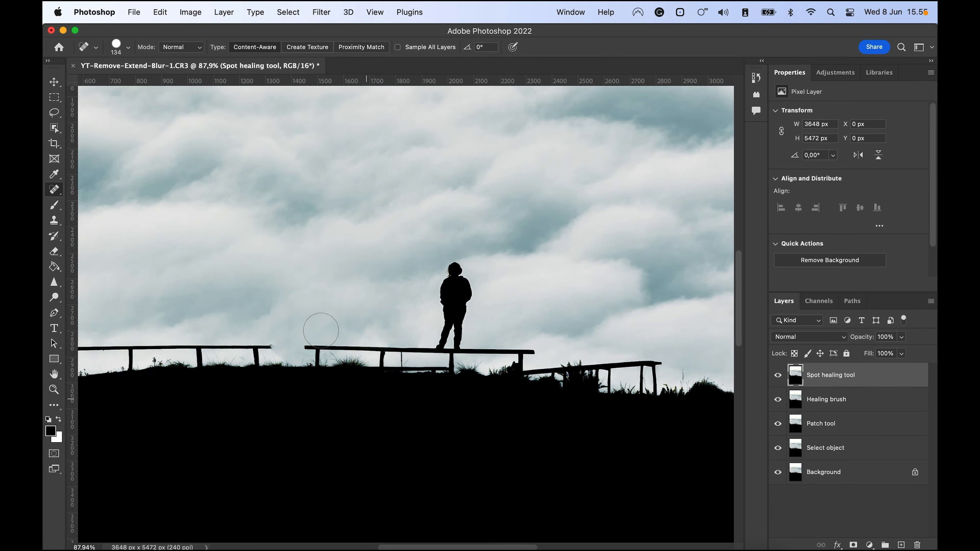
scroll(320, 331, down, 1)
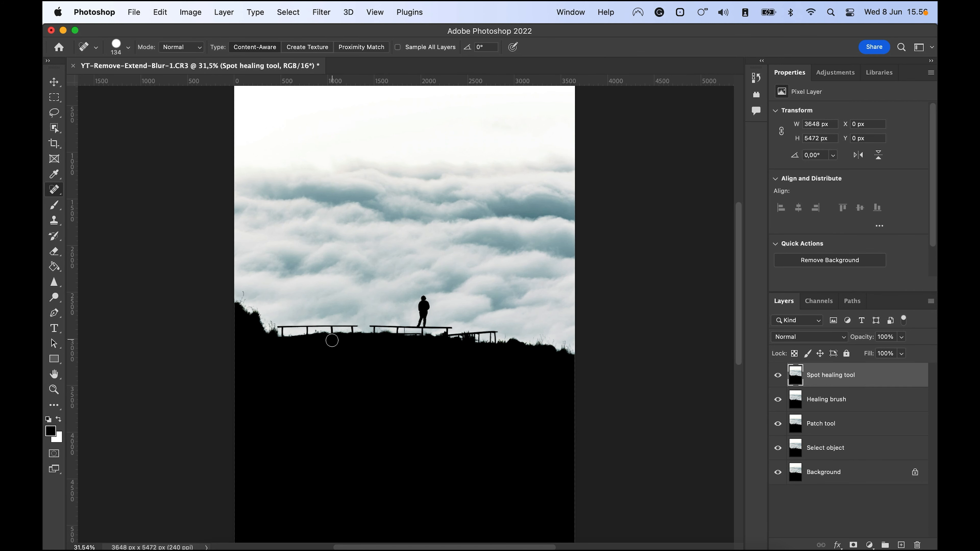
scroll(331, 341, down, 1)
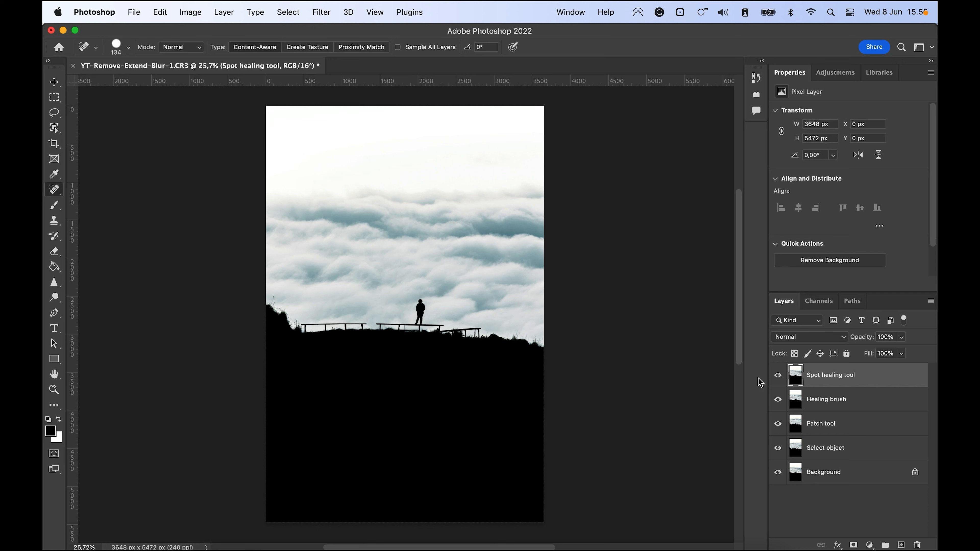
click(777, 376)
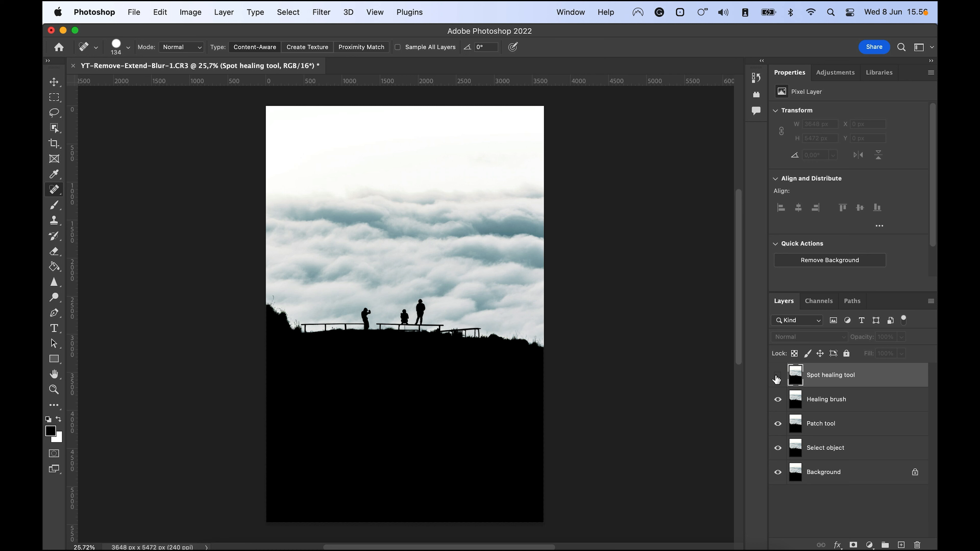
click(778, 376)
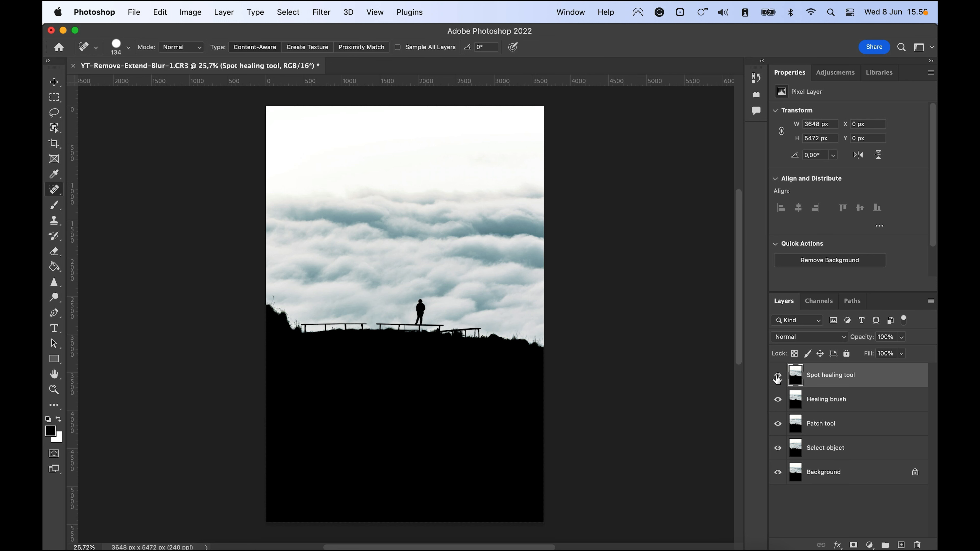
click(778, 377)
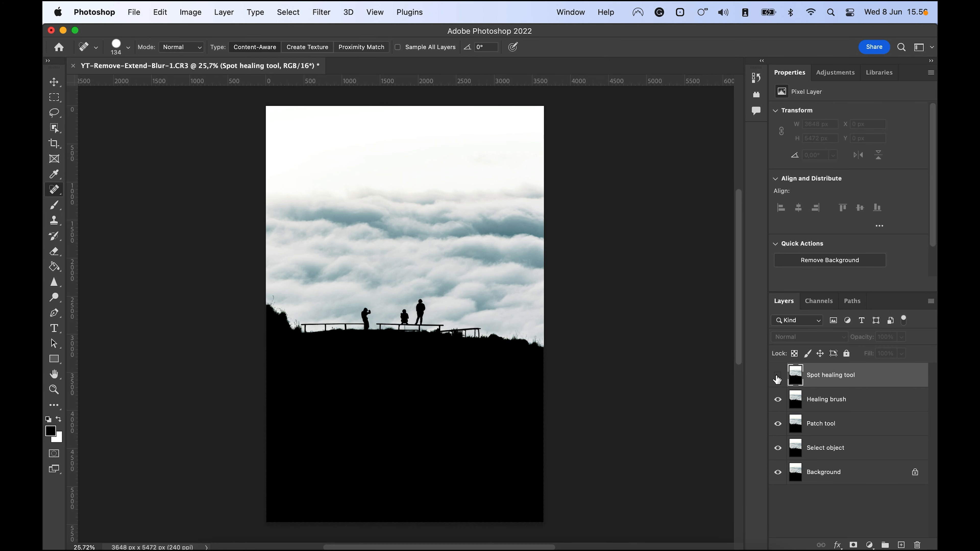
click(843, 397)
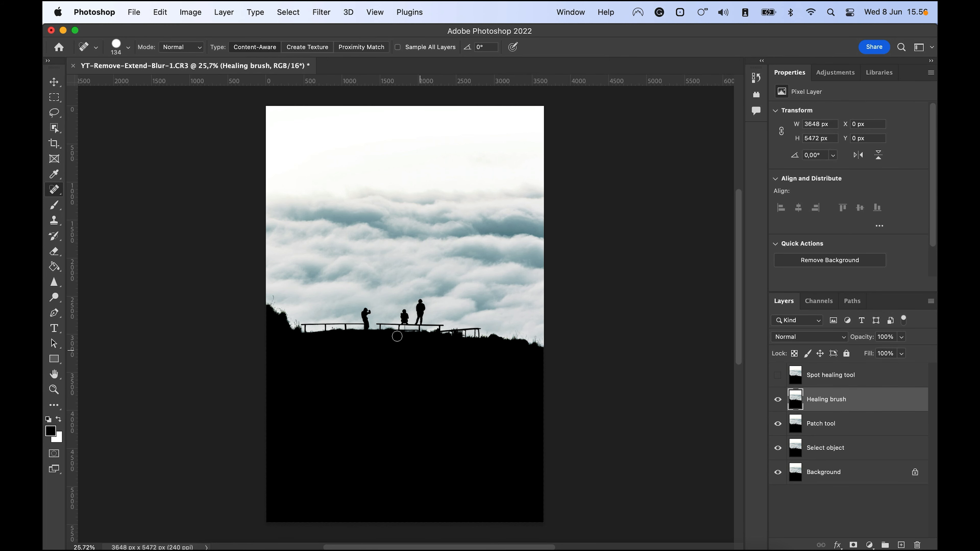
- Switch to the Healing Brush, sample the clouds beside the crouching person and set the brush mode to Normal
scroll(403, 342, up, 5)
scroll(396, 336, up, 1)
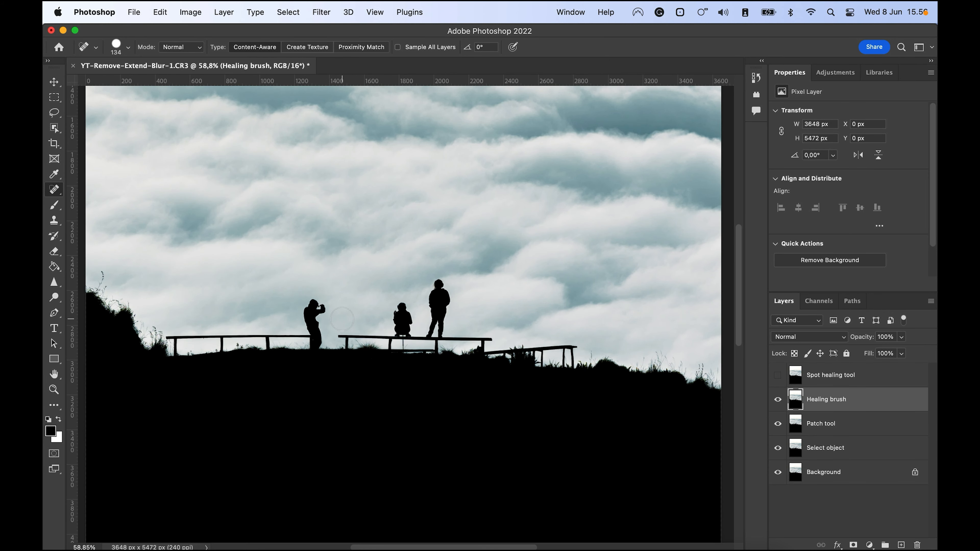
key(j)
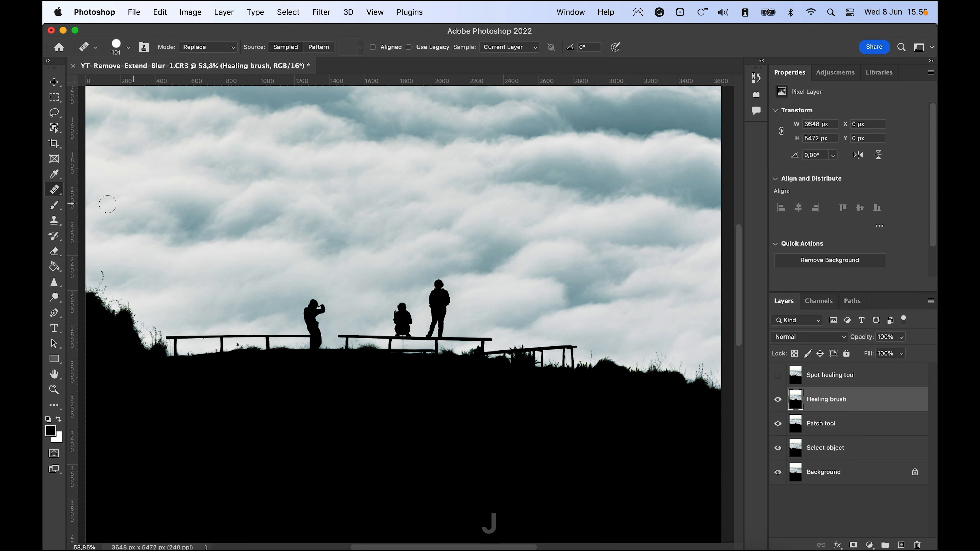
click(58, 191)
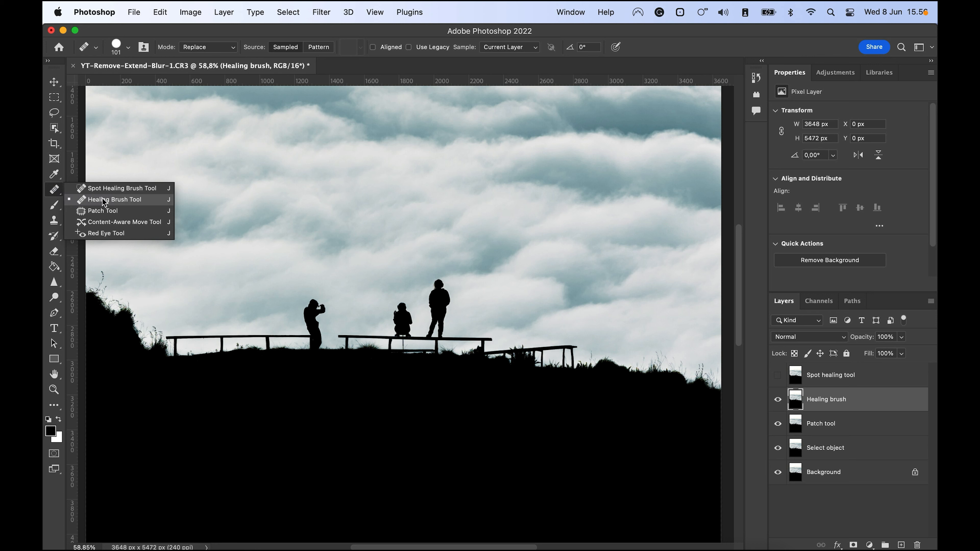
click(125, 201)
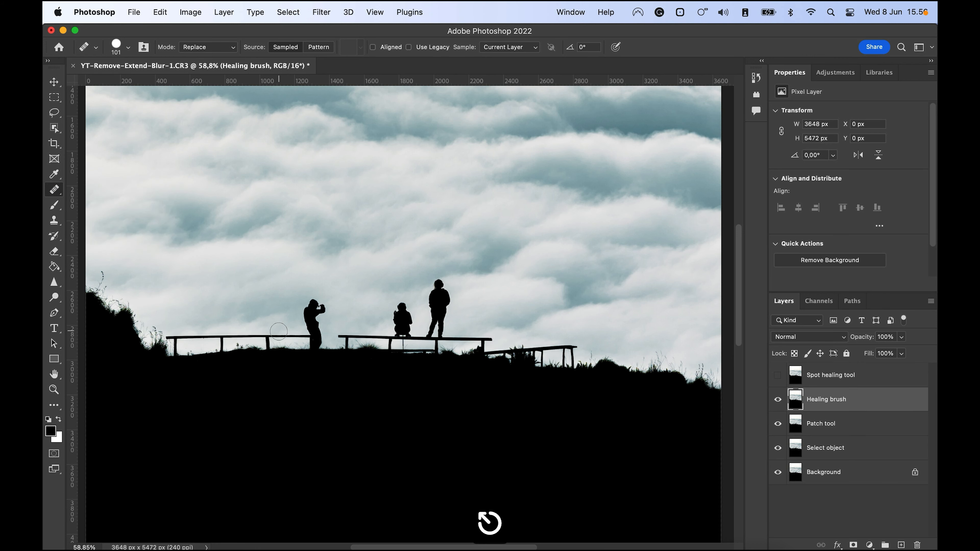
scroll(279, 331, up, 5)
drag(234, 323, 278, 324)
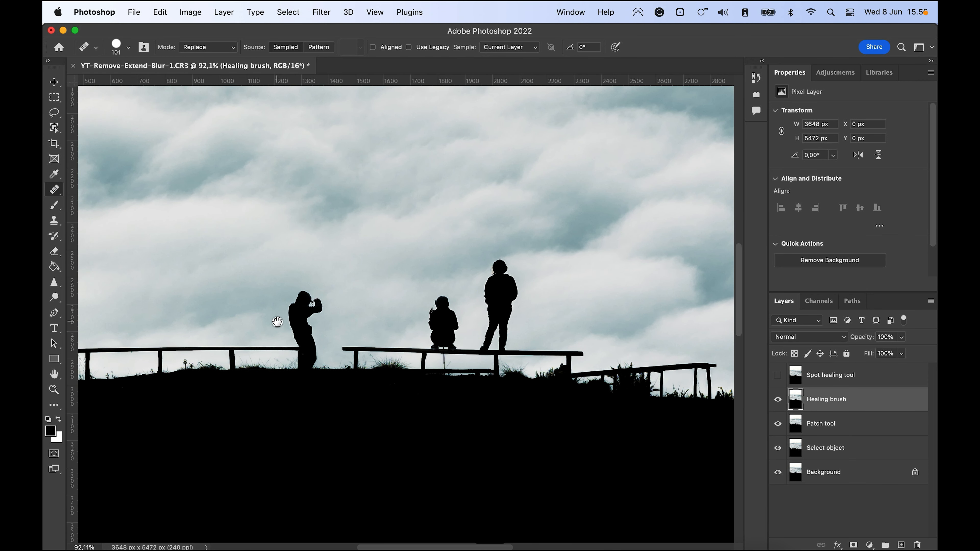
alt+click(382, 319)
click(231, 48)
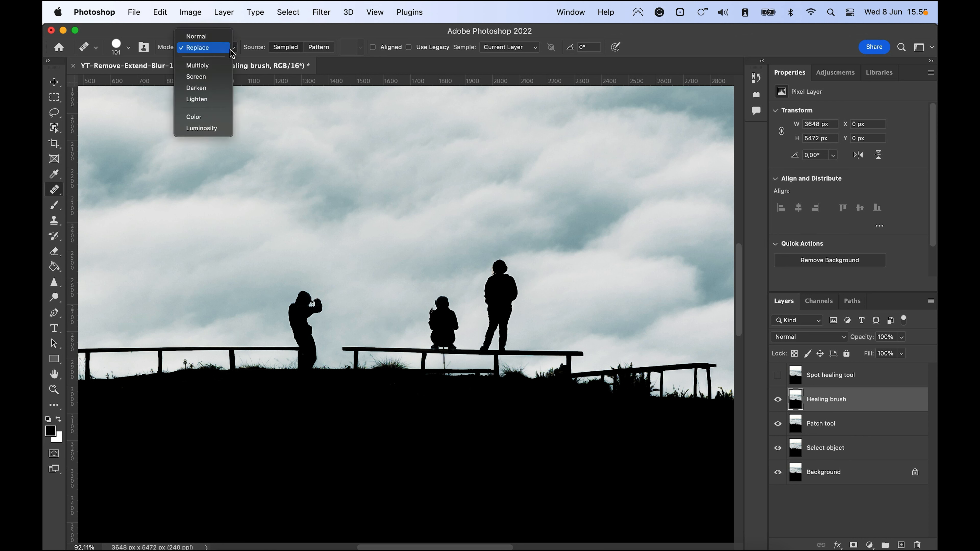
click(207, 36)
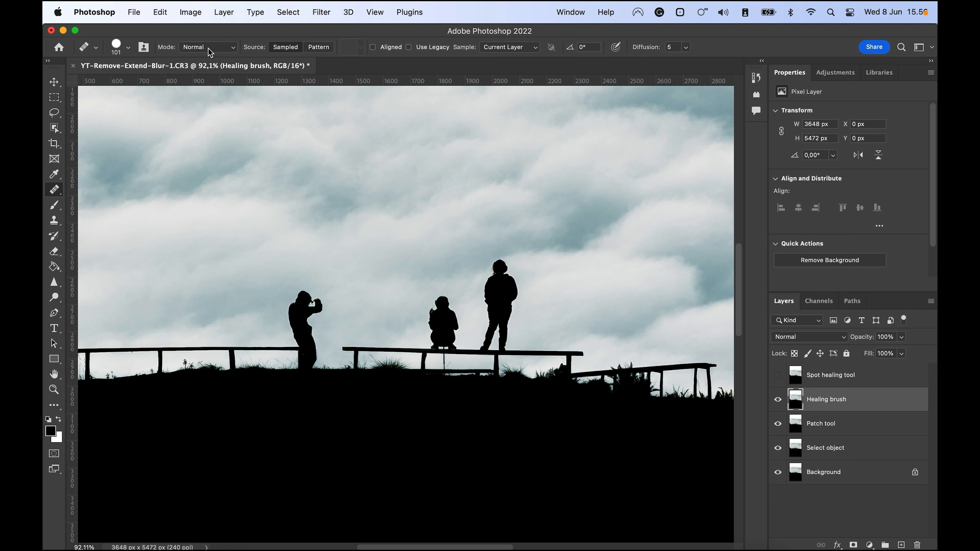
click(209, 48)
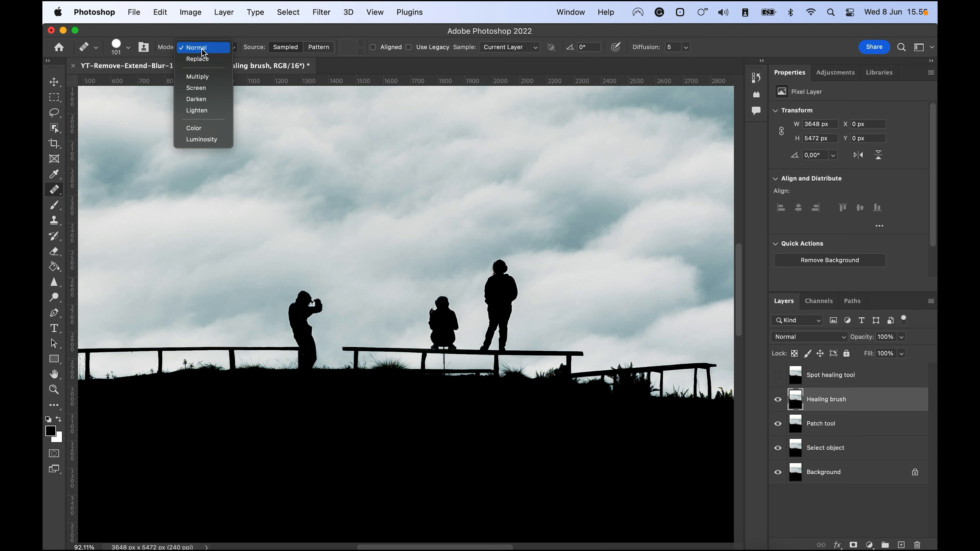
click(203, 53)
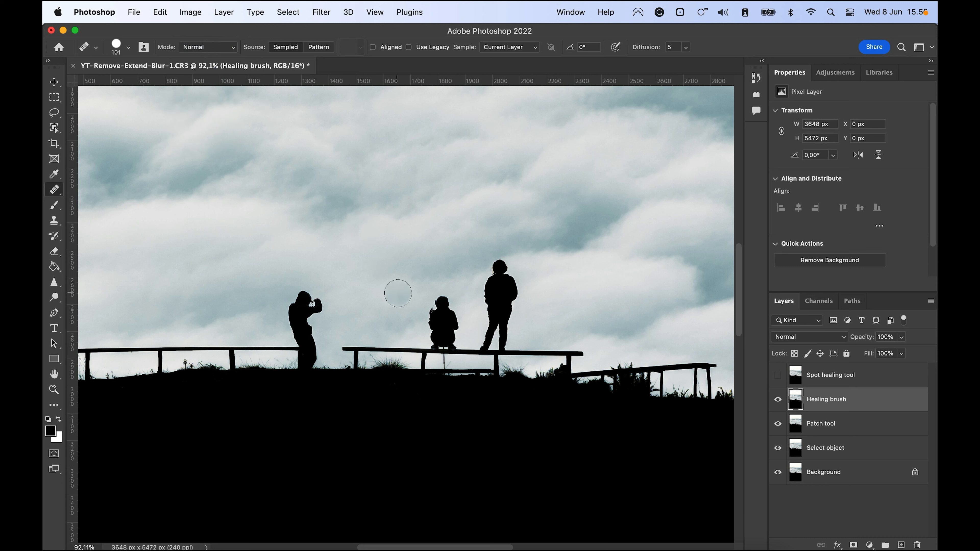
- Paint out the crouching person with the Healing Brush at size 101, sampling the intact rail to rebuild the railing beneath
click(437, 305)
mouse_move(444, 305)
mouse_down()
mouse_move(450, 317)
mouse_move(432, 320)
mouse_move(448, 325)
mouse_move(424, 324)
mouse_up()
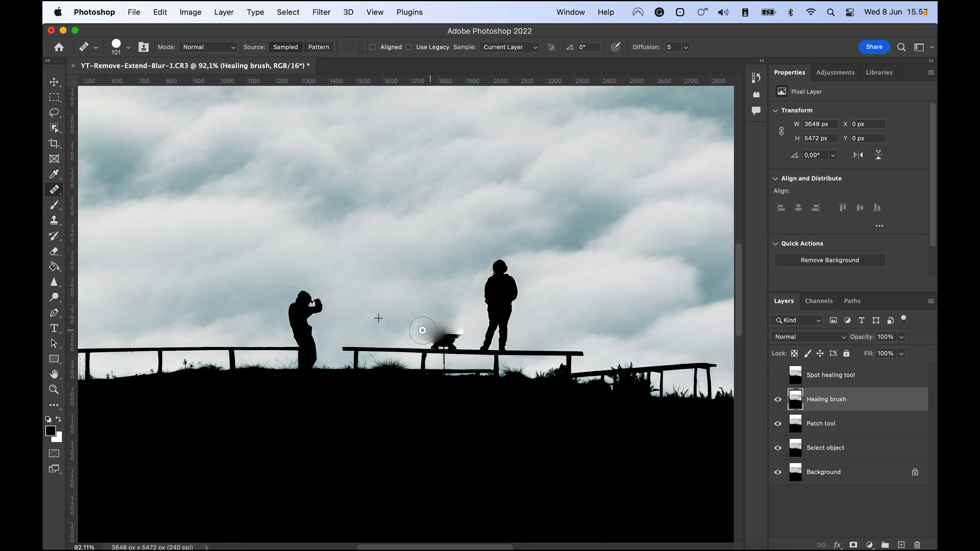
drag(459, 332, 435, 340)
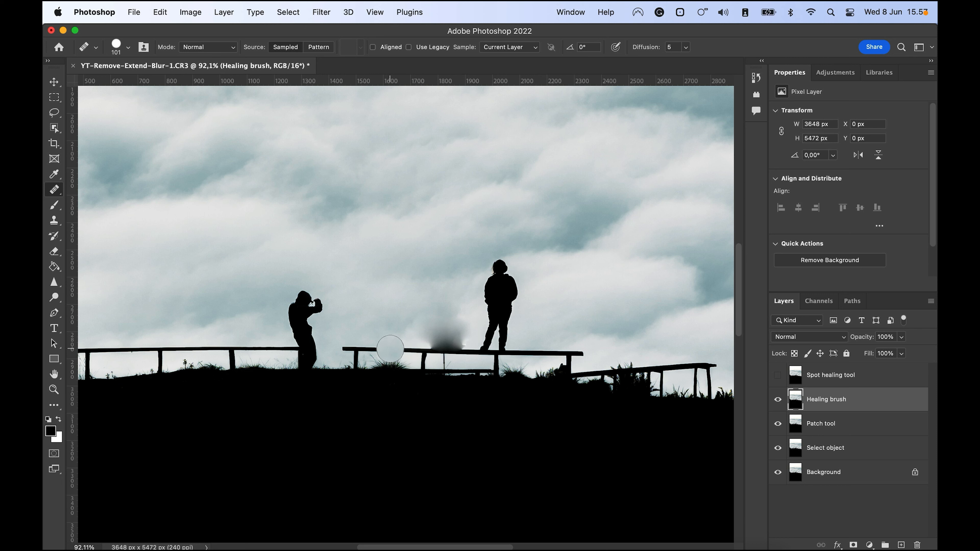
alt+click(390, 347)
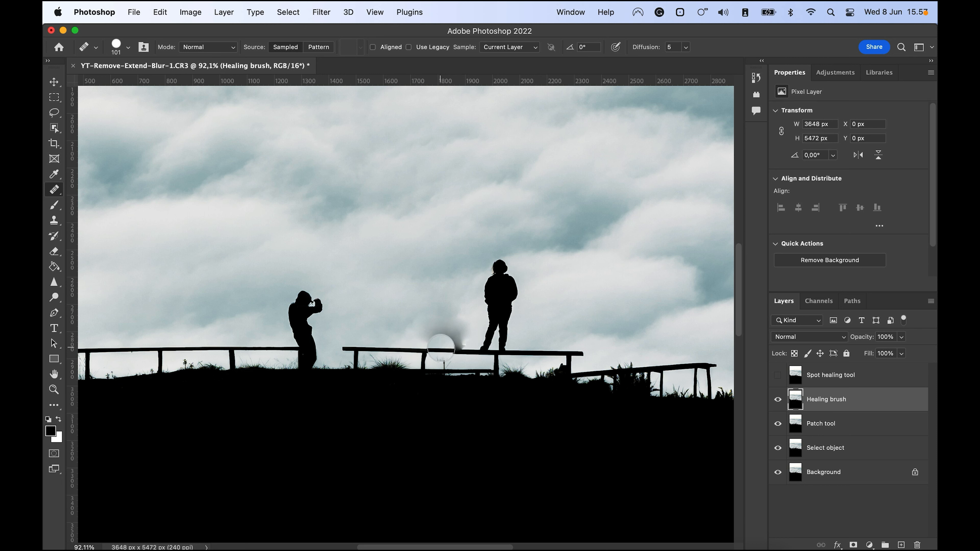
mouse_move(440, 349)
mouse_down()
mouse_move(458, 335)
mouse_move(432, 337)
mouse_up()
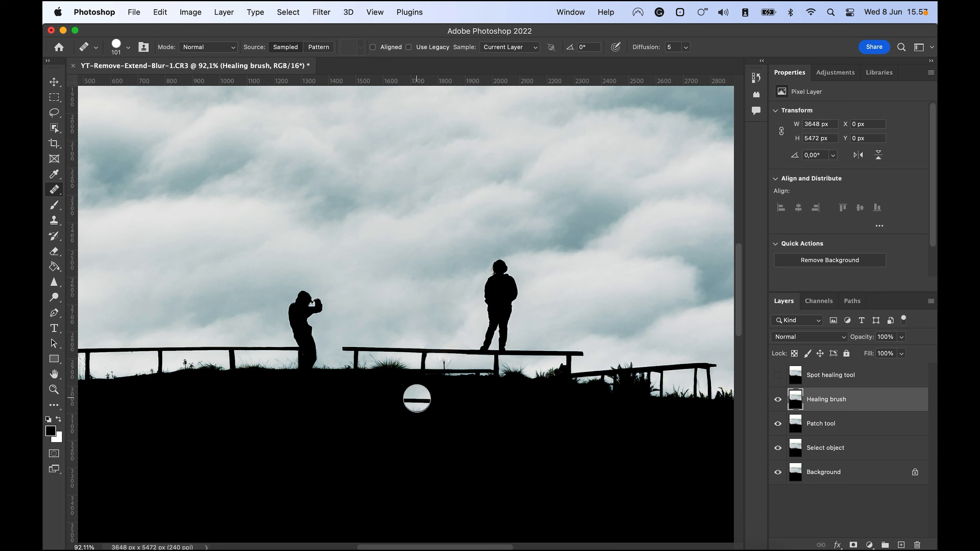
- Paint out the photographer with sampled clouds and extend the railing across the spot using a sample from the intact rail
click(309, 346)
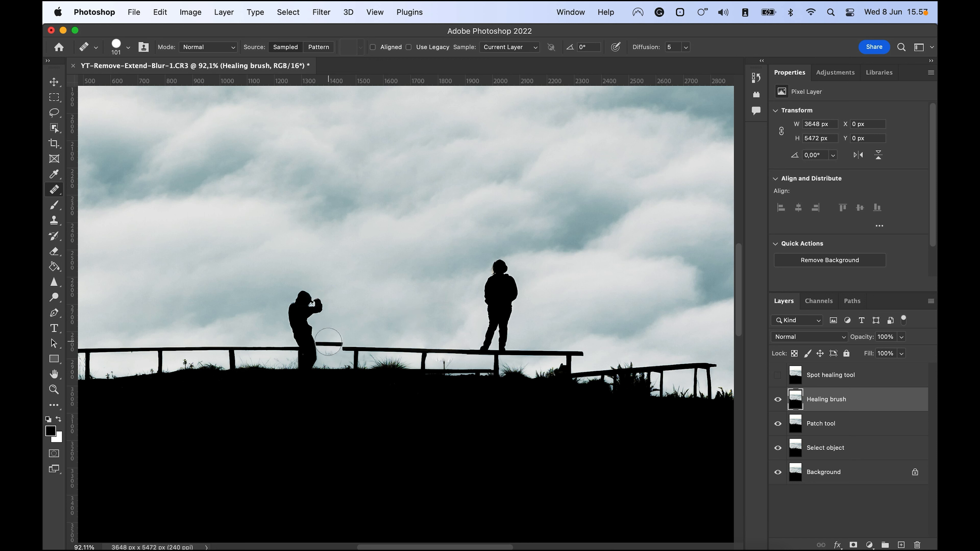
alt+click(350, 285)
mouse_move(310, 307)
mouse_down()
mouse_move(299, 310)
mouse_move(305, 337)
mouse_move(297, 337)
mouse_move(312, 340)
mouse_move(297, 334)
mouse_up()
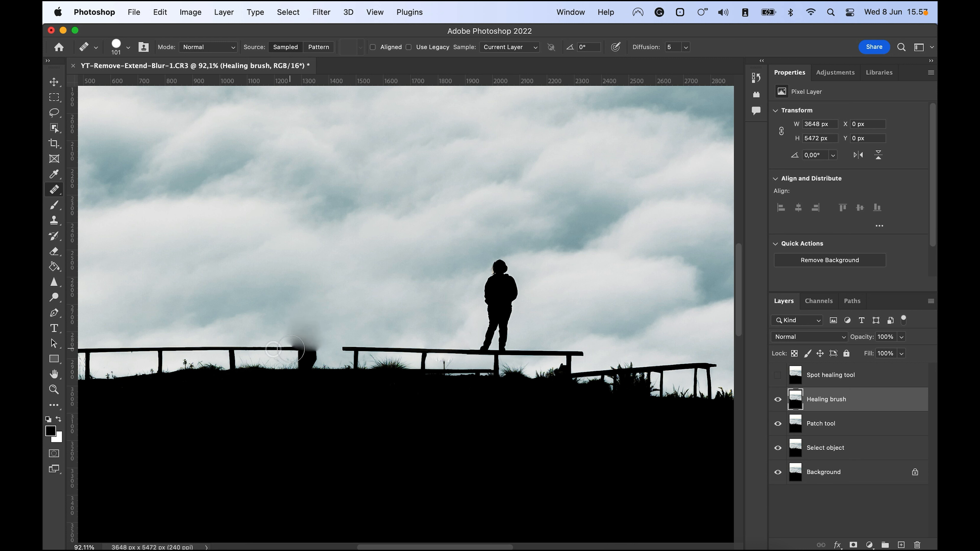
drag(292, 349, 306, 348)
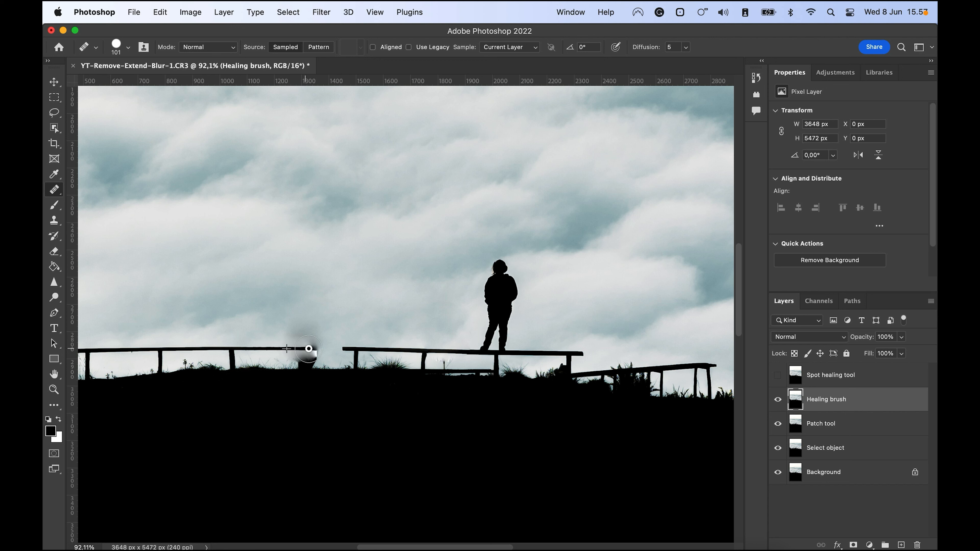
alt+click(253, 349)
drag(302, 349, 315, 349)
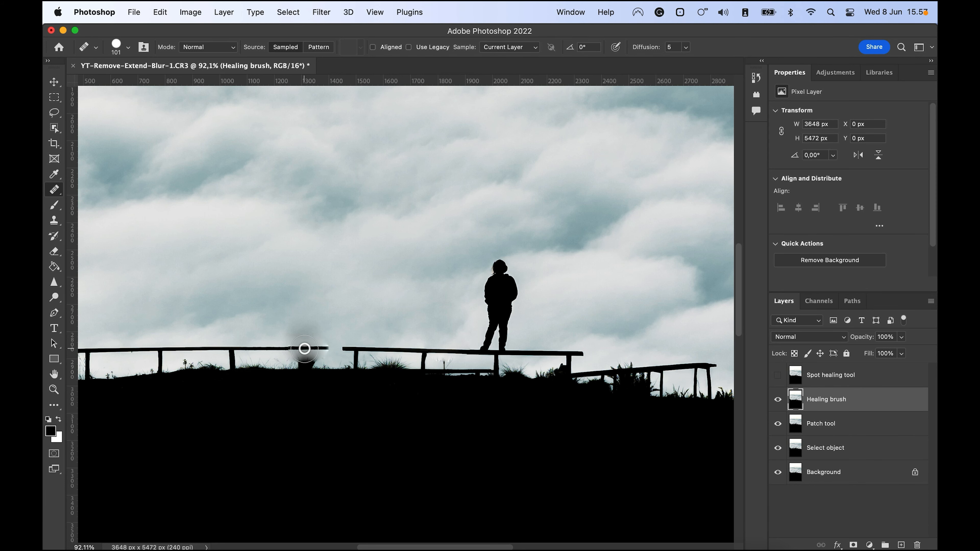
- Reduce the Healing Brush to size 41 and paint out the photographer's leg remnants below the railing, undoing and repeating strokes
scroll(304, 349, up, 5)
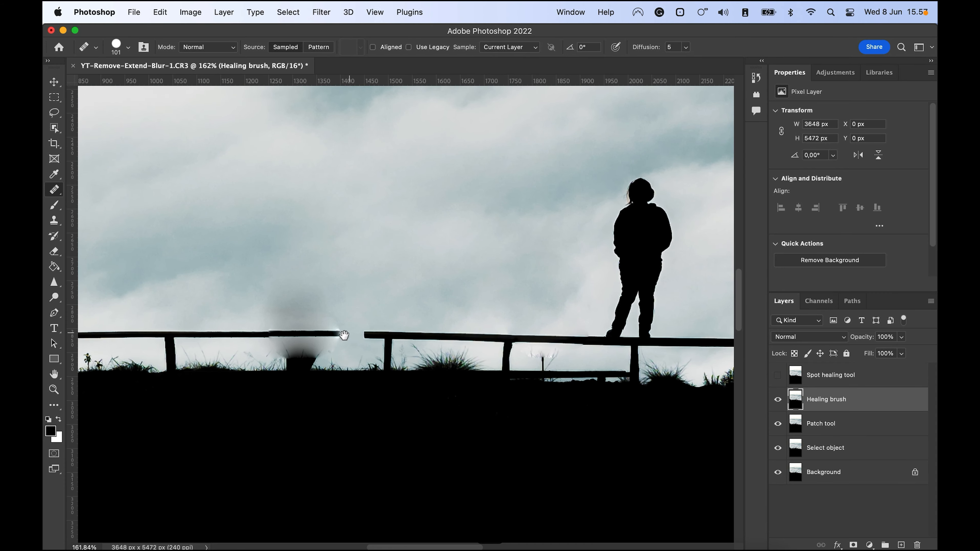
scroll(343, 335, left, 1)
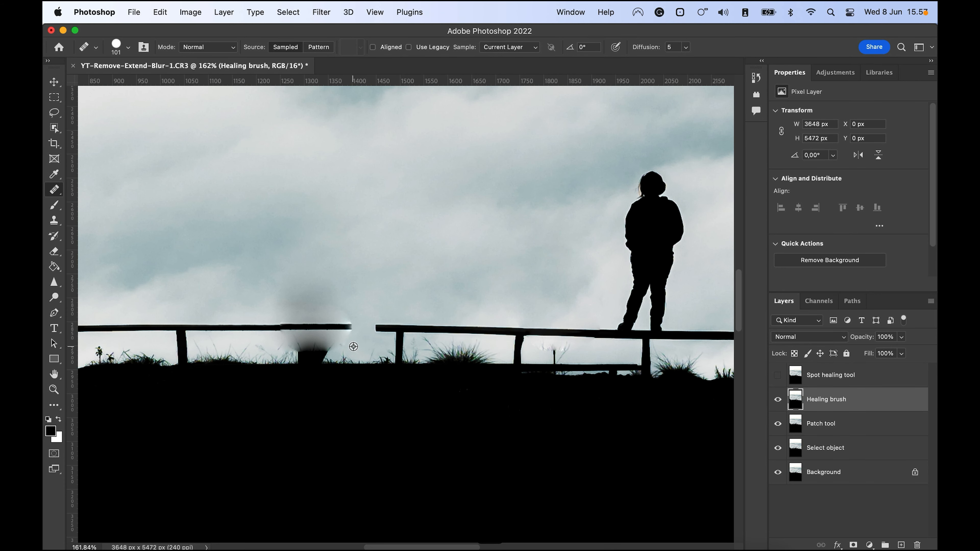
drag(354, 346, 313, 343)
alt+click(360, 347)
click(327, 347)
mouse_move(326, 346)
mouse_down()
mouse_move(286, 349)
mouse_move(344, 347)
mouse_move(306, 343)
mouse_move(274, 365)
mouse_move(275, 353)
mouse_move(291, 352)
mouse_move(284, 343)
mouse_move(334, 355)
mouse_up()
key(super+z)
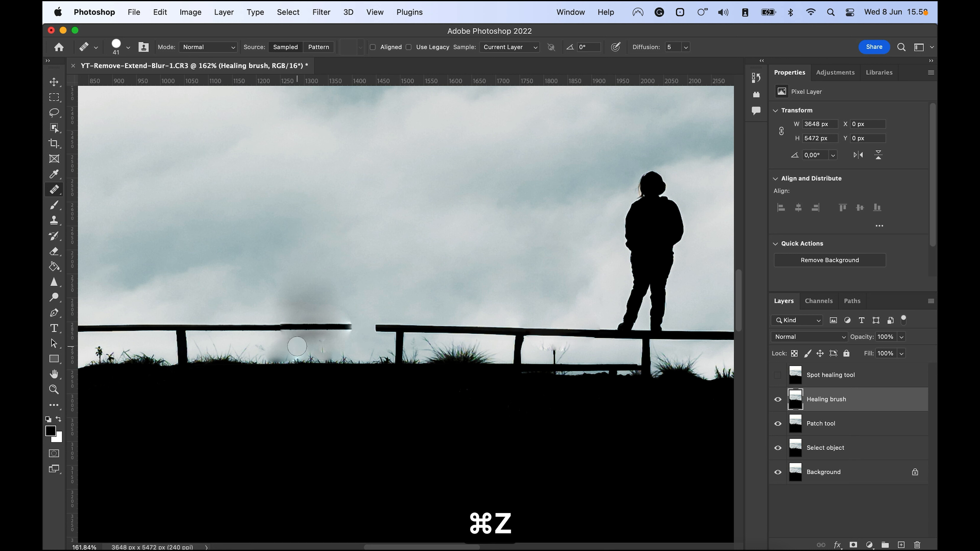
mouse_move(325, 345)
mouse_down()
mouse_move(290, 343)
mouse_move(345, 340)
mouse_move(294, 359)
mouse_up()
key(super+z)
alt+click(270, 242)
mouse_move(283, 343)
mouse_down()
mouse_move(297, 343)
mouse_move(269, 348)
mouse_move(323, 348)
mouse_up()
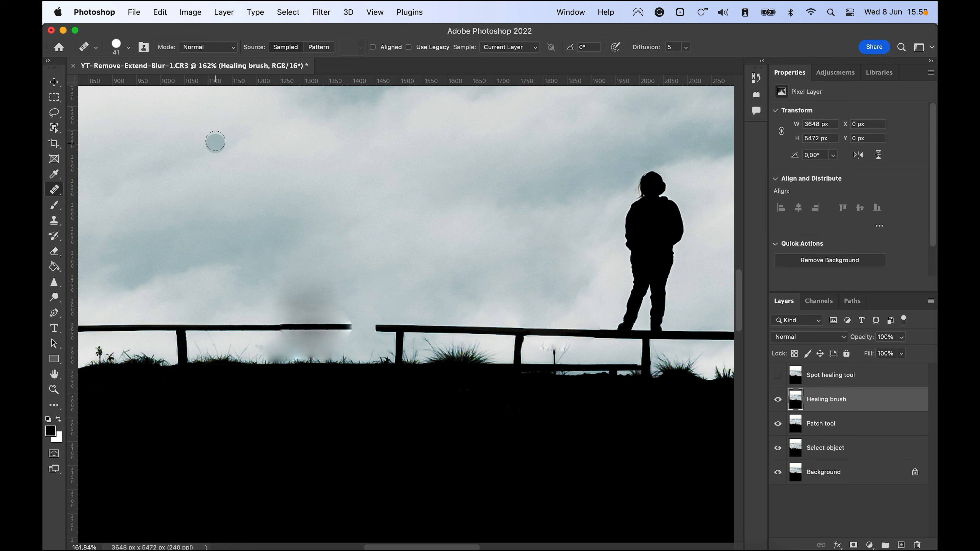
- Set the Healing Brush mode to Replace and repaint the rail and the area beneath it where the photographer stood
click(204, 48)
click(204, 58)
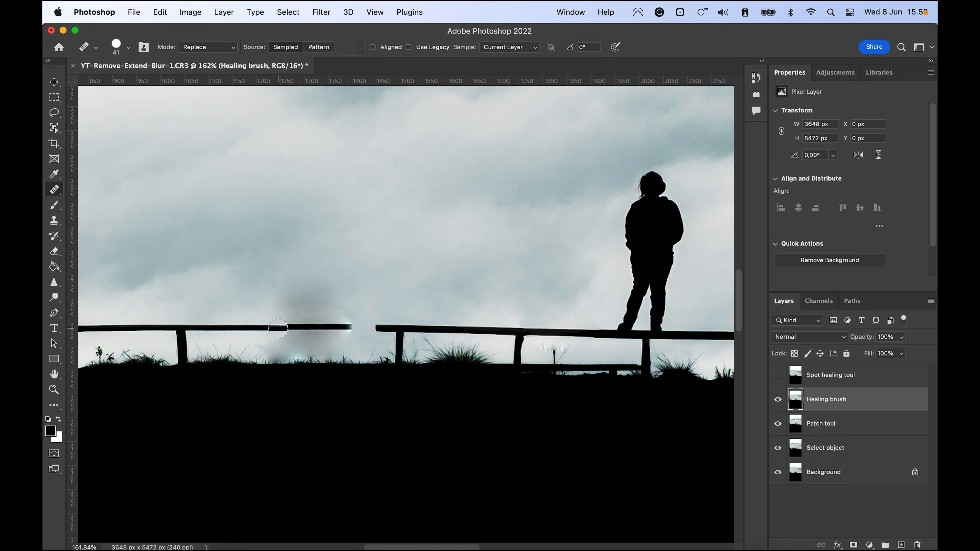
mouse_move(279, 328)
mouse_down()
mouse_move(350, 328)
mouse_move(345, 344)
mouse_move(275, 345)
mouse_move(278, 354)
mouse_move(349, 356)
mouse_up()
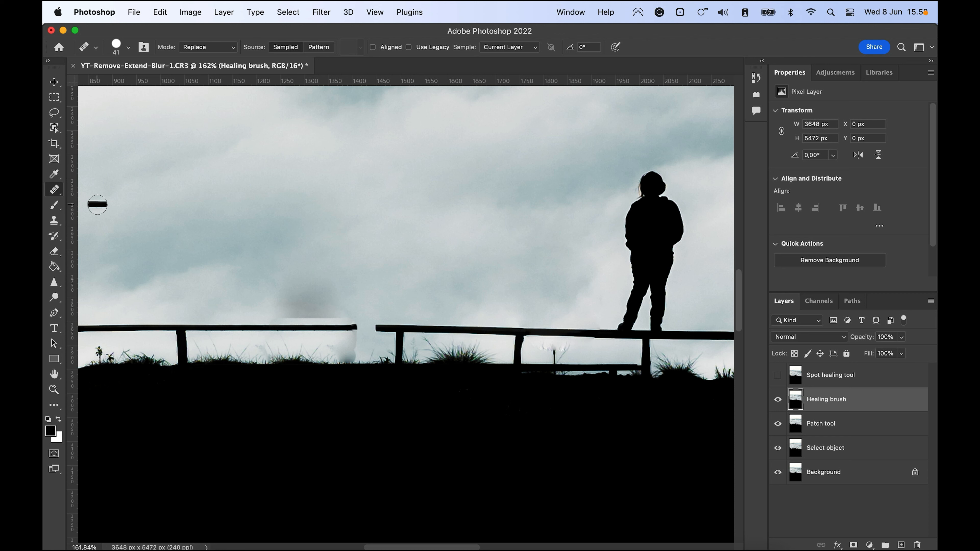
- Smooth the blurred patches above and below the rebuilt rail with the Spot Healing Brush at size 40
right_click(54, 189)
click(82, 189)
mouse_move(307, 303)
mouse_down()
mouse_move(266, 305)
mouse_move(351, 311)
mouse_up()
mouse_move(351, 349)
mouse_down()
mouse_move(355, 335)
mouse_move(333, 350)
mouse_move(357, 351)
mouse_move(324, 351)
mouse_up()
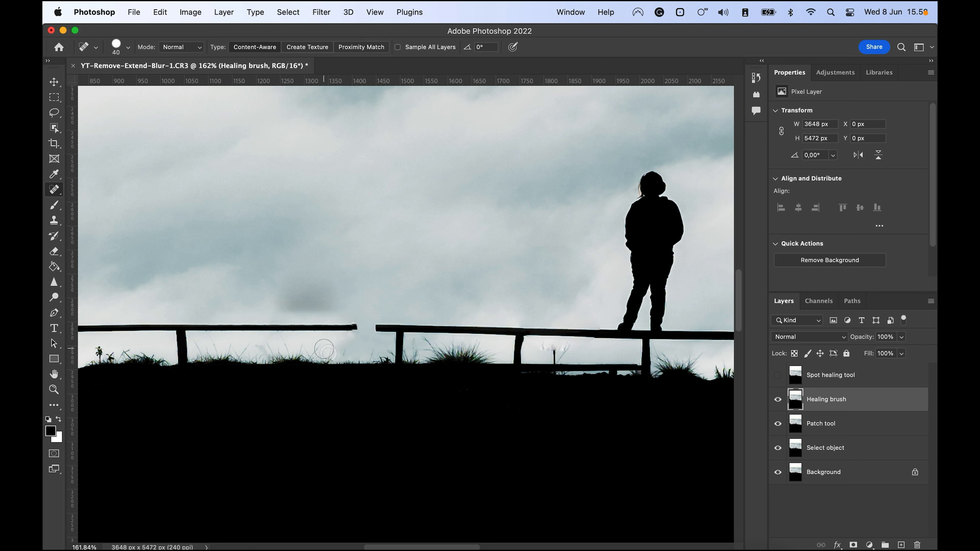
alt+click(259, 354)
drag(282, 311, 325, 302)
click(298, 309)
click(267, 302)
- Set the Spot Healing Brush mode to Replace, and clone an existing post beneath the rebuilt rail with the Healing Brush at size 41
scroll(345, 334, down, 5)
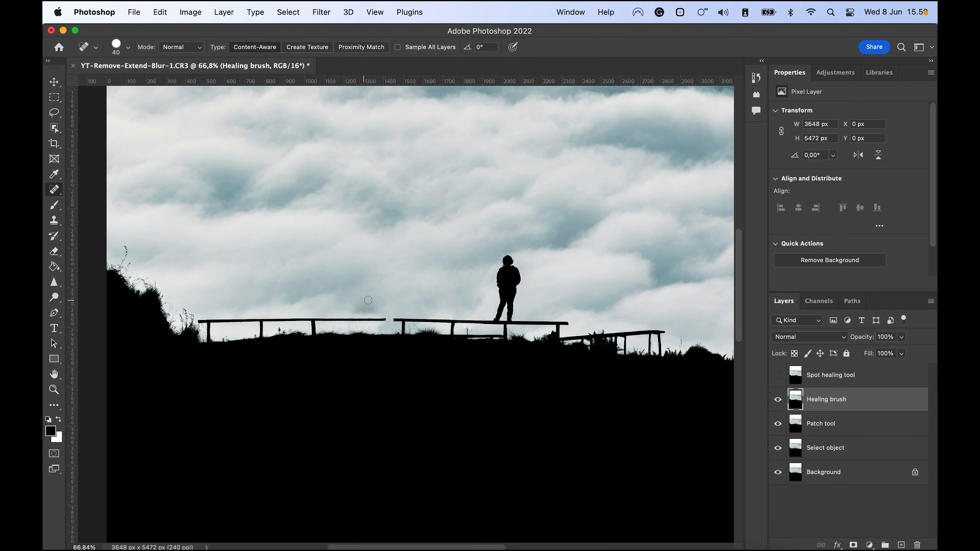
drag(416, 307, 370, 310)
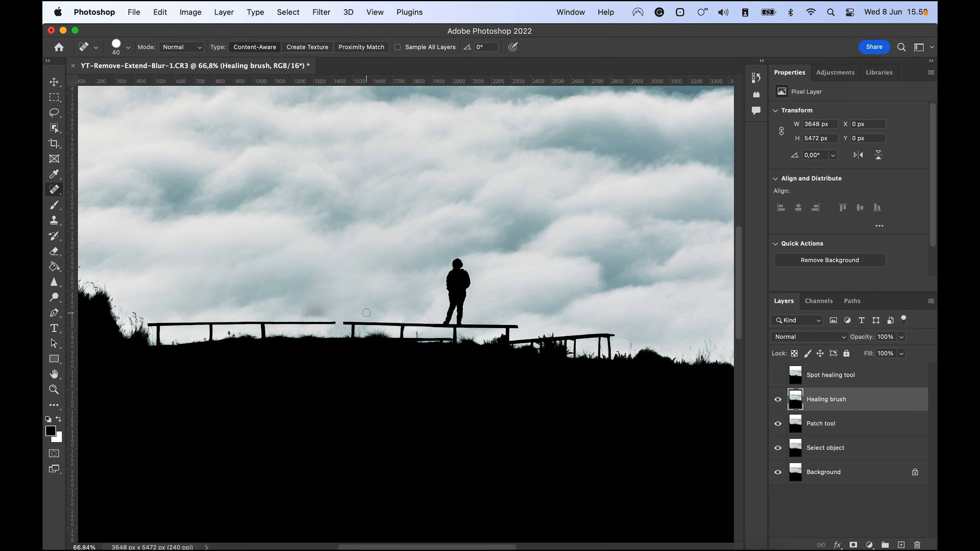
scroll(328, 323, up, 7)
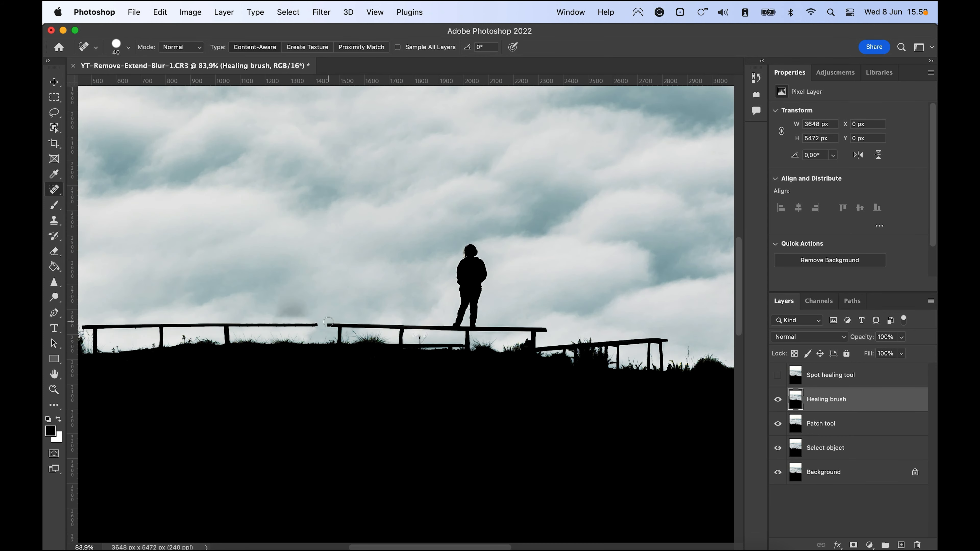
drag(221, 332, 288, 347)
scroll(259, 333, up, 2)
scroll(312, 352, up, 1)
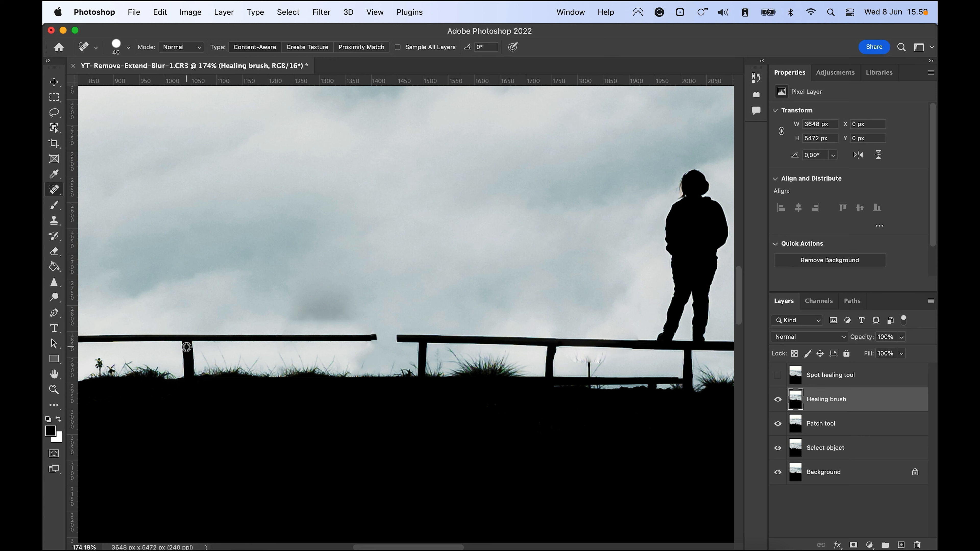
click(188, 48)
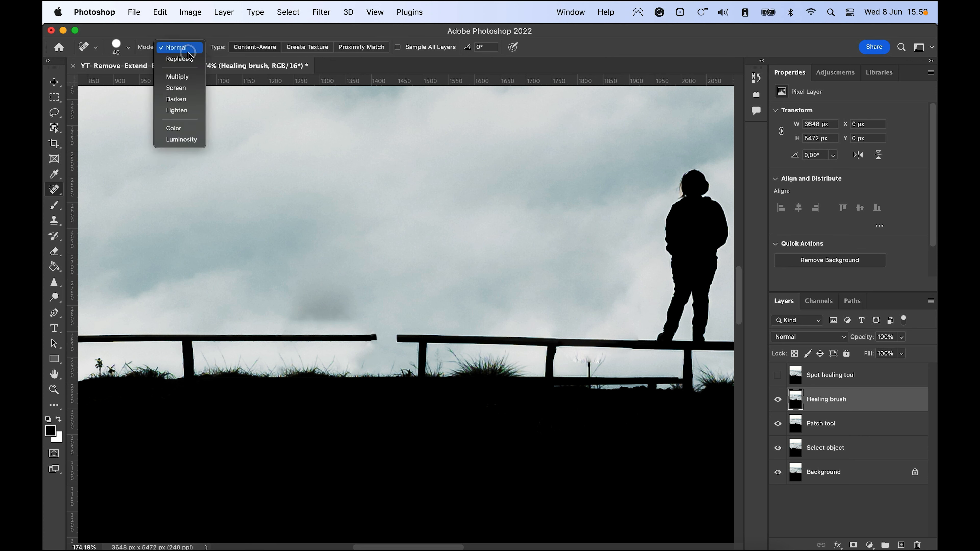
click(186, 59)
right_click(53, 191)
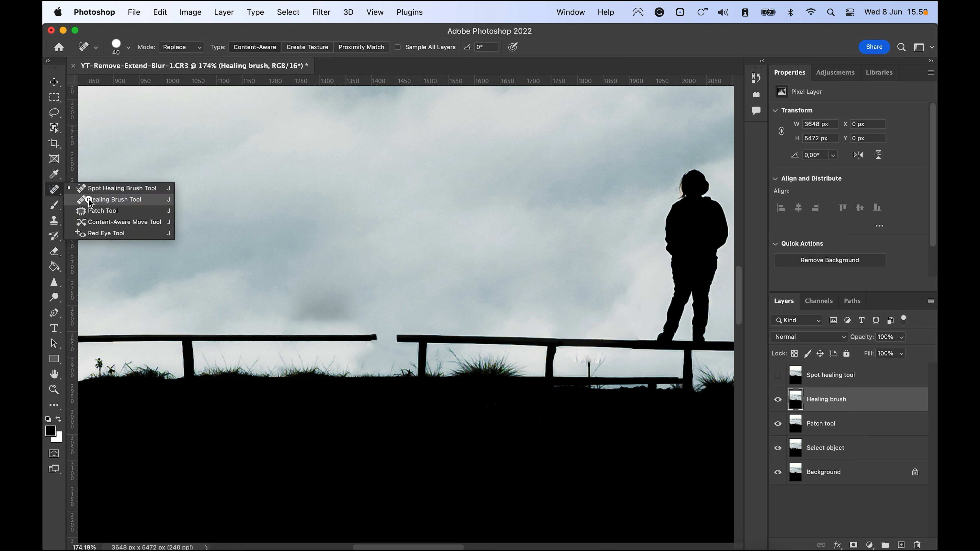
click(104, 199)
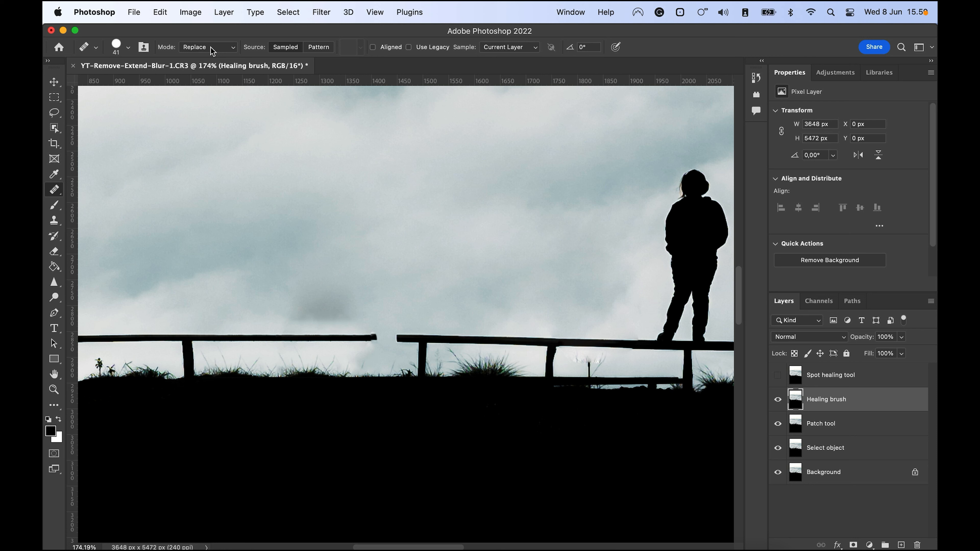
alt+click(189, 344)
drag(319, 343, 319, 370)
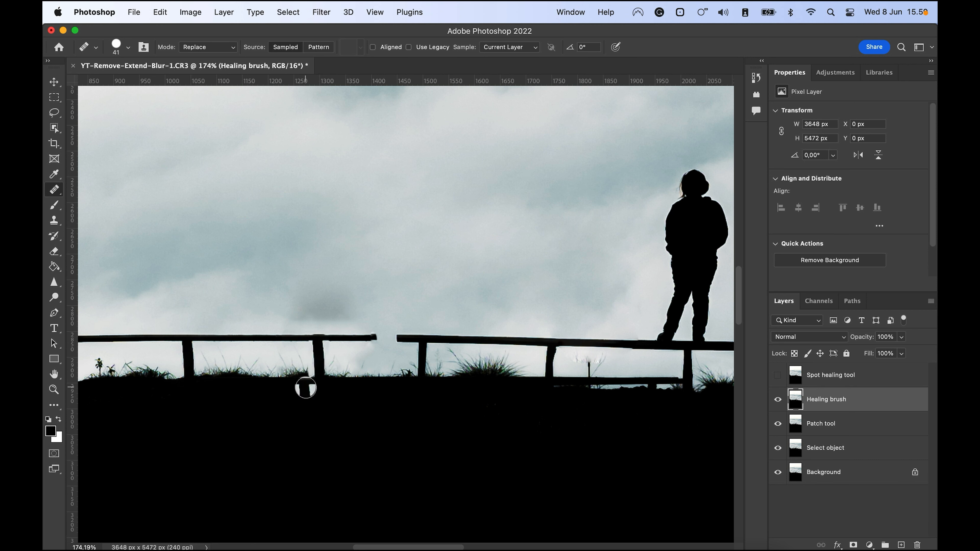
- Touch up the rough end of the rebuilt rail at the gap with the Spot Healing Brush at size 40
right_click(51, 193)
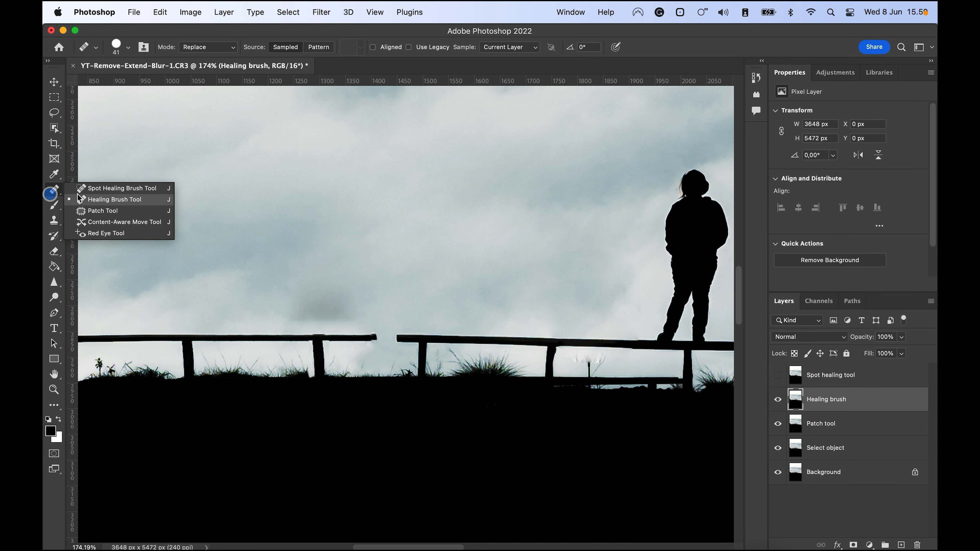
click(116, 188)
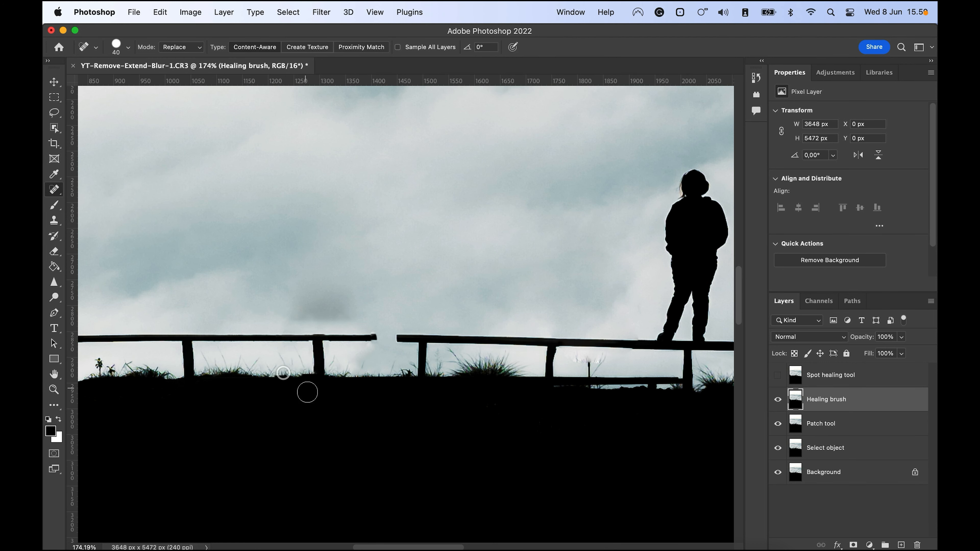
scroll(307, 390, down, 3)
click(385, 330)
click(380, 328)
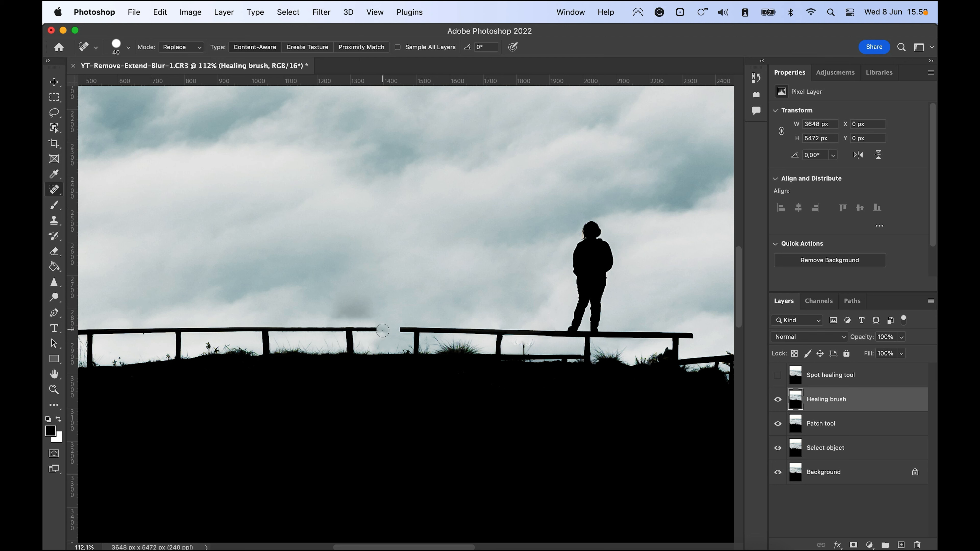
- Heal the last rough spot at the end of the rebuilt rail beside the gap with the Spot Healing Brush
click(381, 332)
key(super+minus)
key(super+minus)
drag(437, 374, 404, 374)
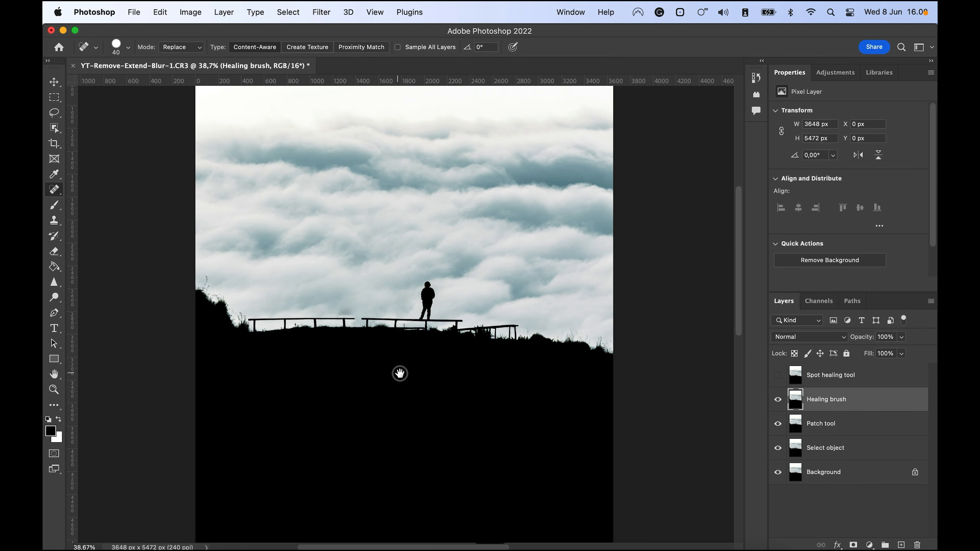
key(super+minus)
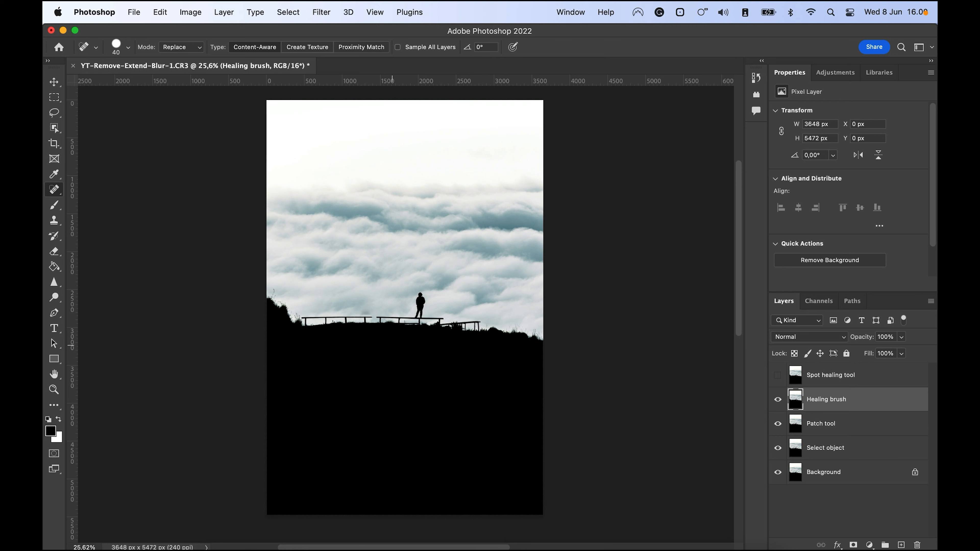
- Compare the Healing brush layer's result with the original and the Spot healing tool layer by toggling layer visibility
click(778, 400)
click(778, 400)
click(778, 400)
click(778, 400)
click(778, 400)
click(778, 376)
click(778, 377)
click(778, 400)
click(778, 400)
click(778, 399)
- Hide the Healing brush layer, and on the Patch tool layer replace the seated person with the adjacent sky using the Patch tool
click(778, 400)
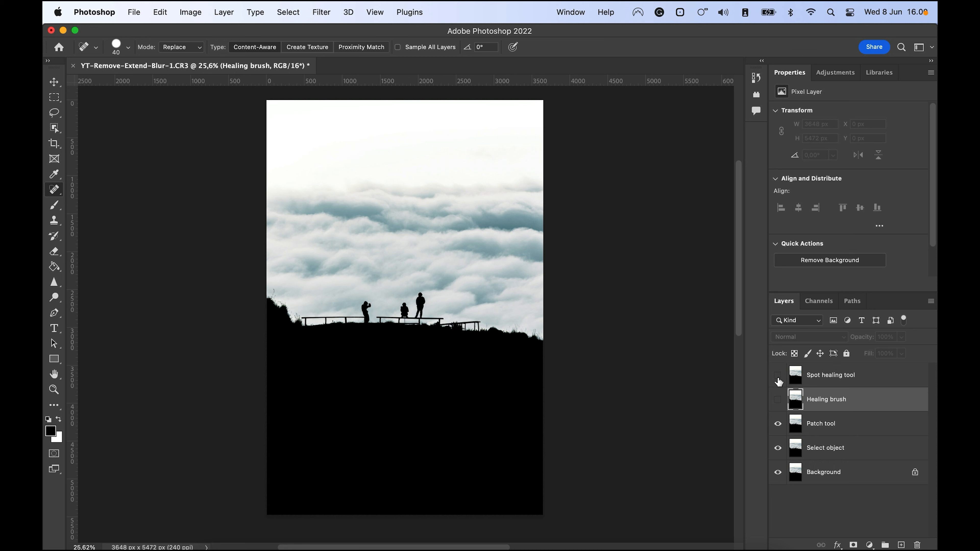
click(827, 428)
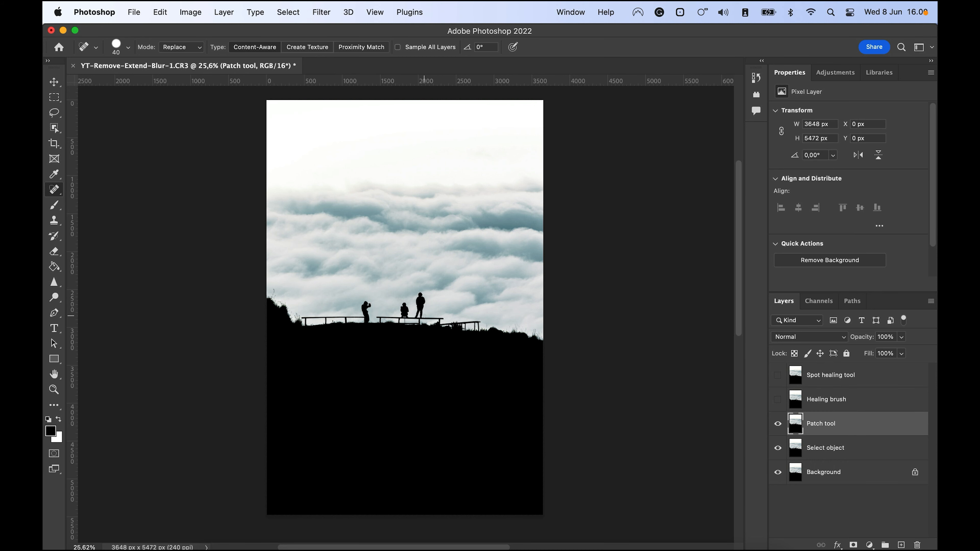
scroll(424, 315, up, 10)
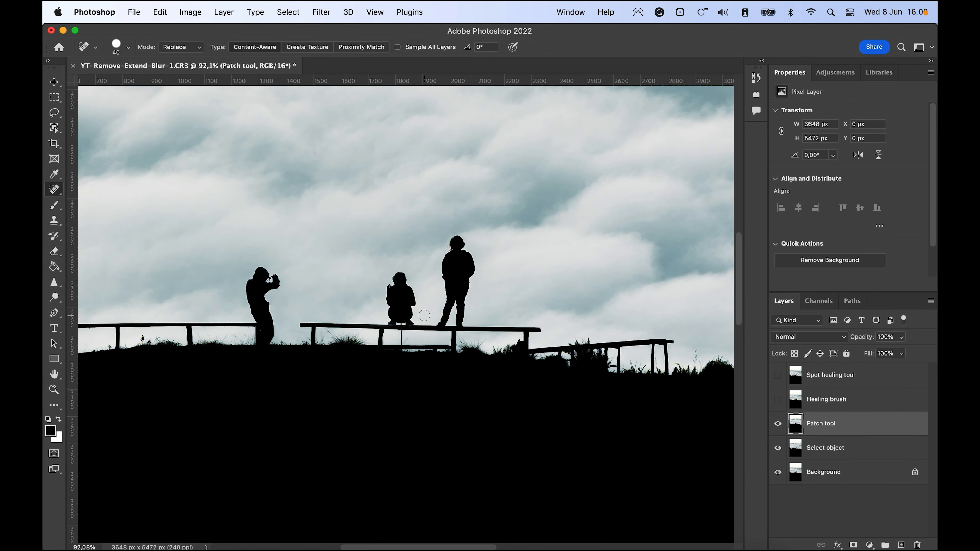
click(54, 189)
click(94, 211)
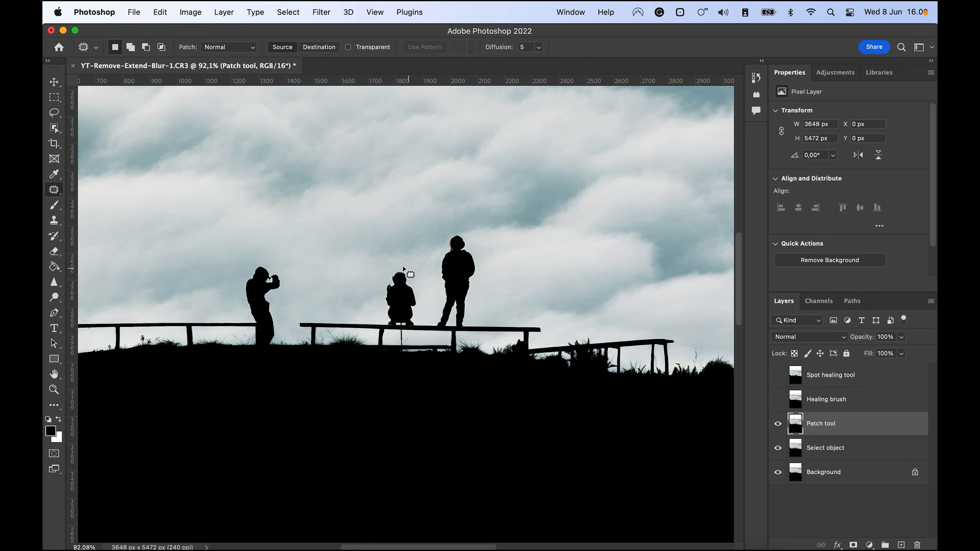
mouse_move(414, 285)
mouse_down()
mouse_move(405, 270)
mouse_move(383, 276)
mouse_move(383, 321)
mouse_move(400, 325)
mouse_move(419, 319)
mouse_move(414, 285)
mouse_move(382, 305)
mouse_move(355, 305)
mouse_up()
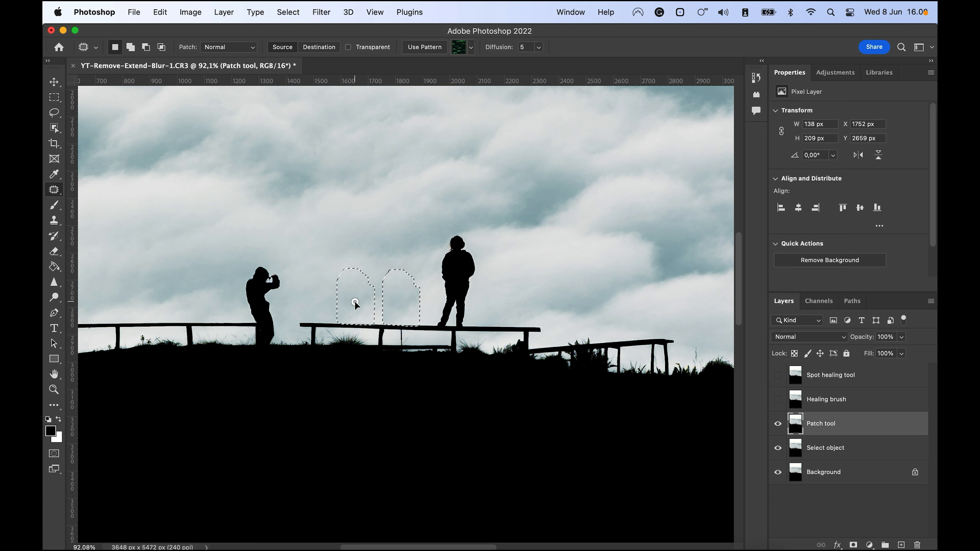
drag(354, 302, 355, 304)
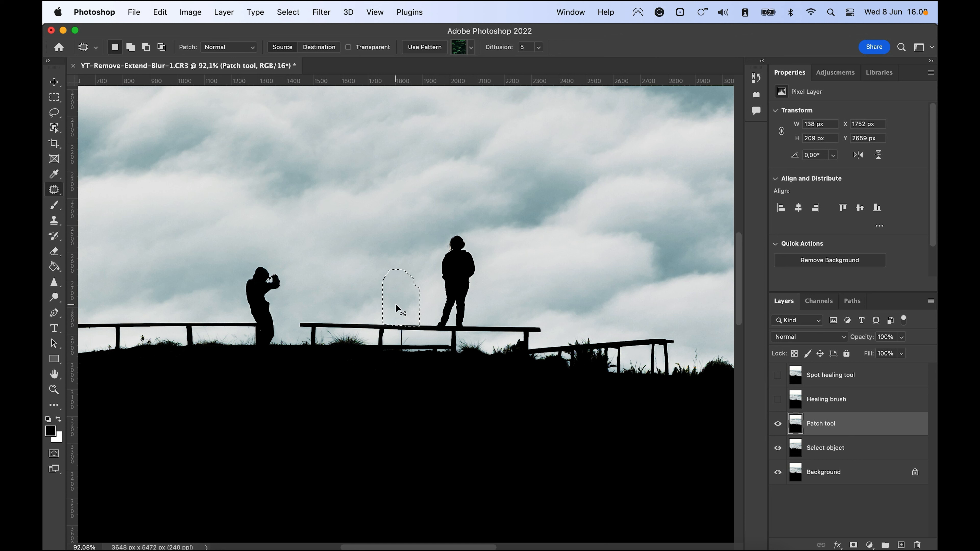
key(super+d)
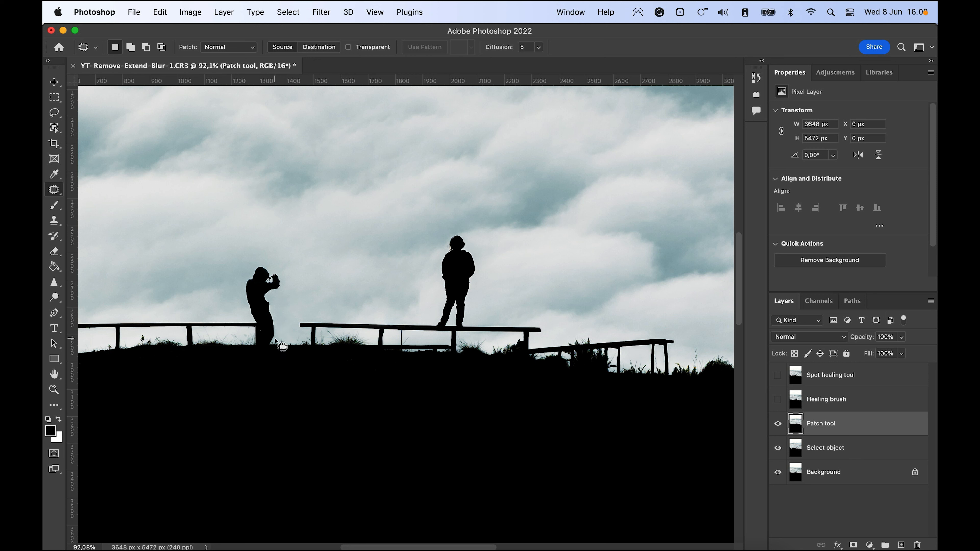
- Patch out the photographer at the rail with the neighbouring stretch of sky, rail and grass, and clear the selection
mouse_move(272, 350)
mouse_down()
mouse_move(271, 296)
mouse_move(285, 285)
mouse_move(262, 260)
mouse_move(245, 278)
mouse_move(242, 311)
mouse_move(253, 347)
mouse_move(271, 352)
mouse_move(260, 330)
mouse_move(217, 330)
mouse_up()
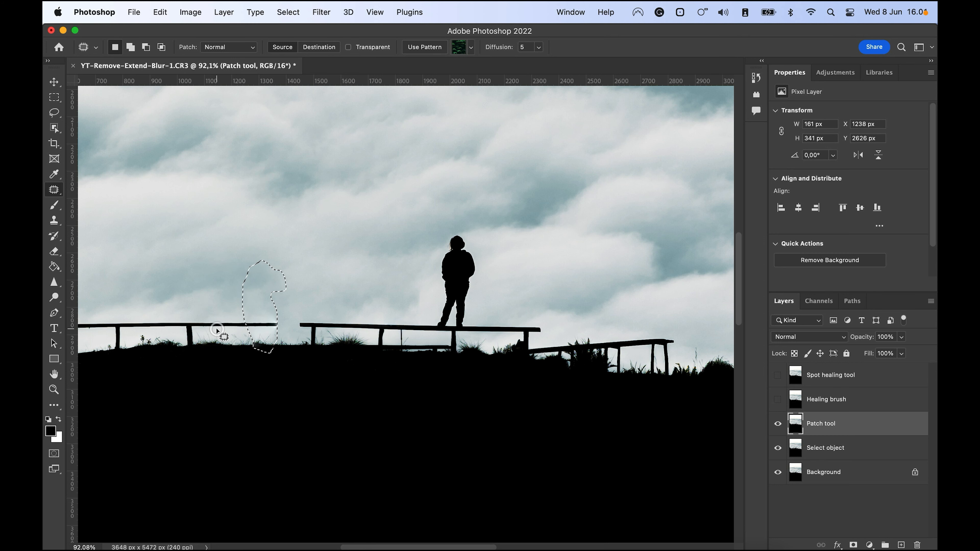
key(super+d)
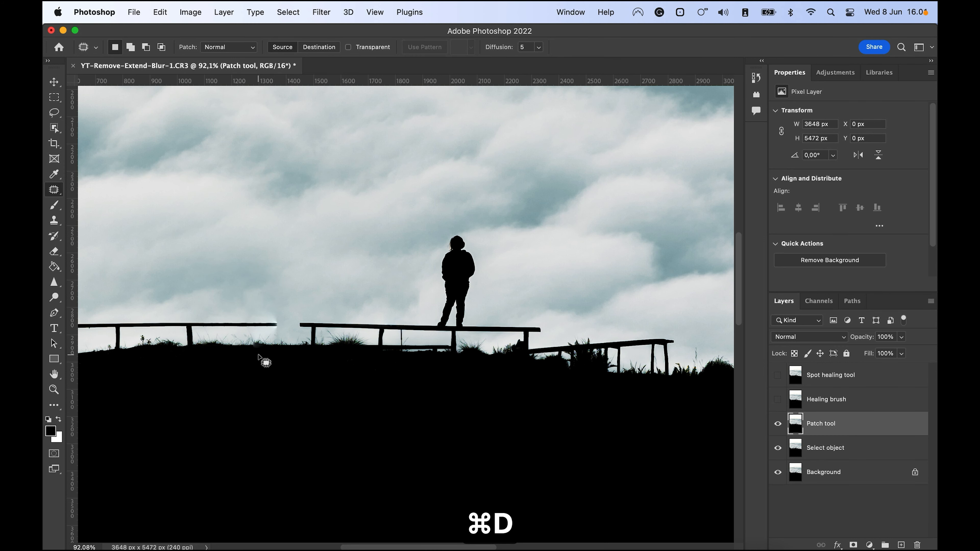
- Clean up the patched rail end and the smudges in the sky and grass around it with the Spot Healing Brush at size 40
scroll(251, 349, up, 3)
drag(214, 347, 302, 347)
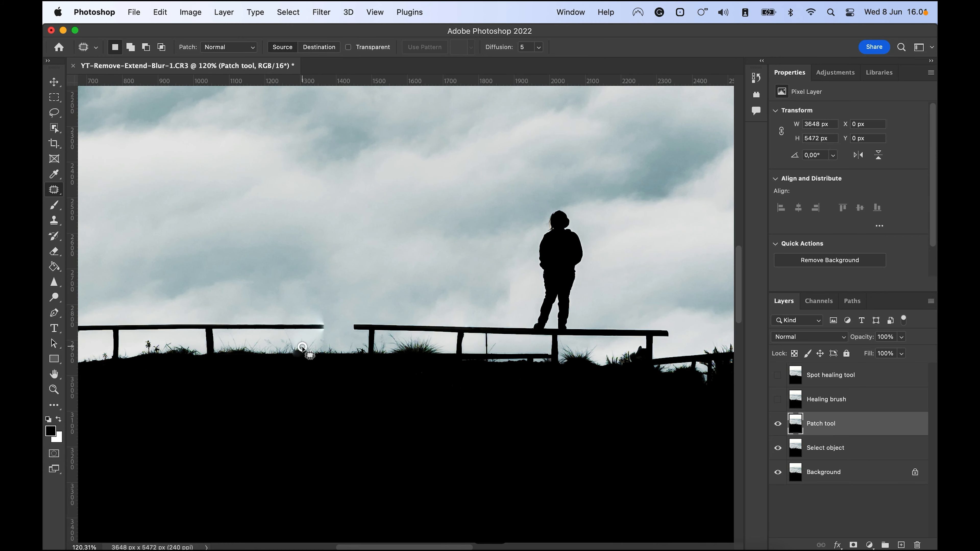
scroll(303, 348, up, 1)
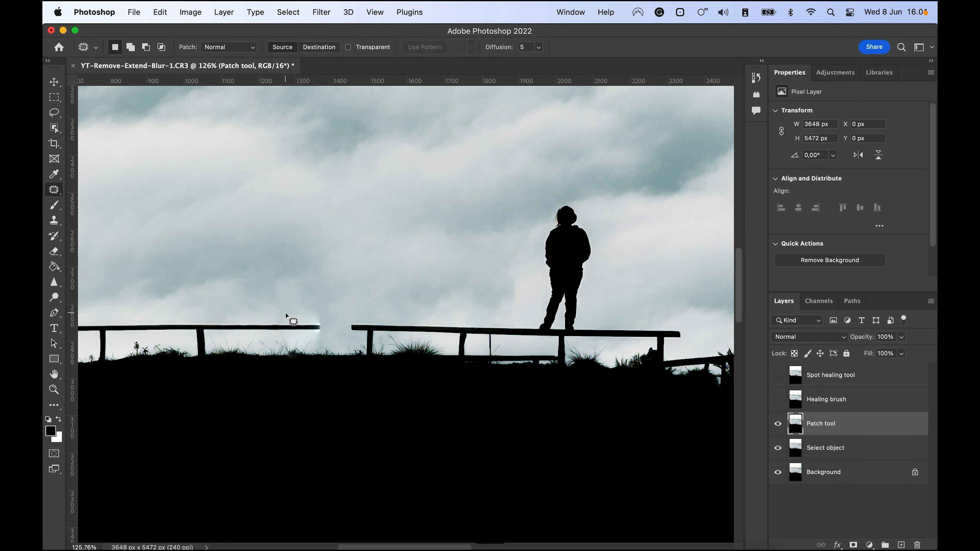
right_click(54, 189)
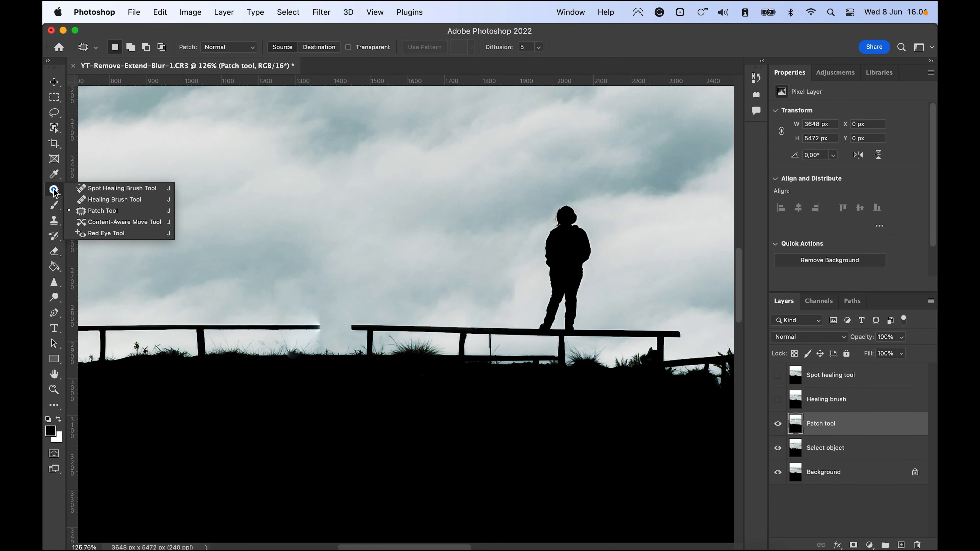
click(96, 199)
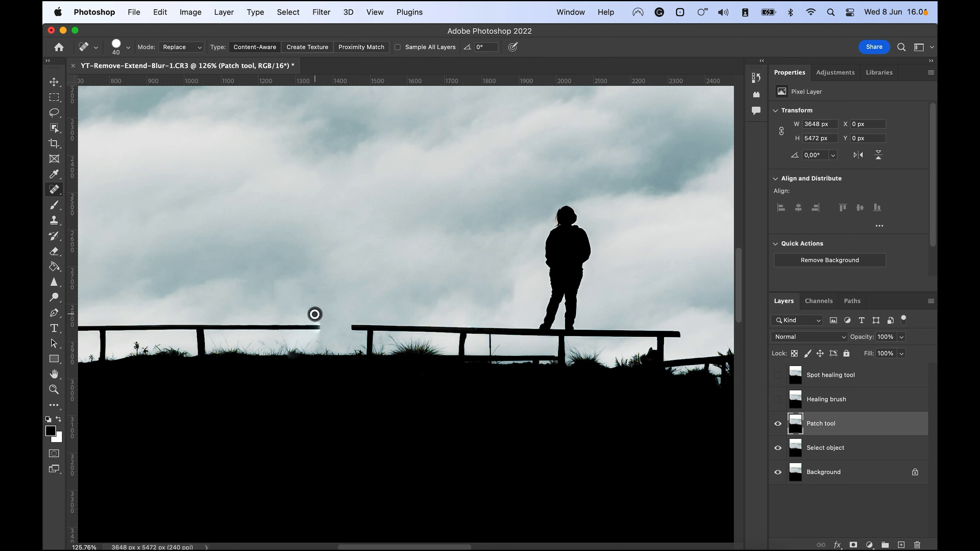
mouse_move(321, 320)
mouse_down()
mouse_move(317, 347)
mouse_move(284, 350)
mouse_move(305, 350)
mouse_move(324, 331)
mouse_up()
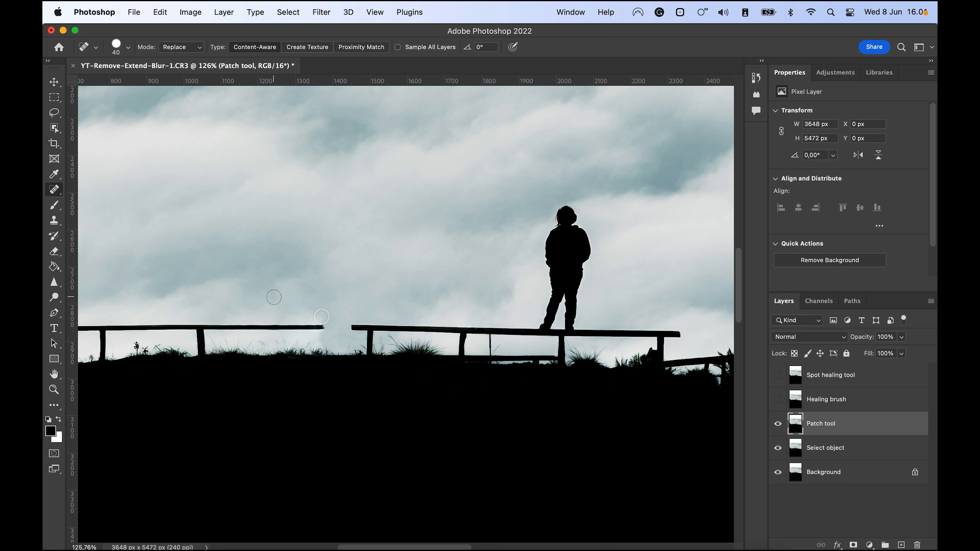
click(266, 295)
click(267, 288)
click(269, 282)
click(267, 346)
drag(322, 342, 306, 345)
- Try to clean up the area around the patched rail end with the Healing Brush at size 41, and undo the strokes
scroll(266, 342, down, 8)
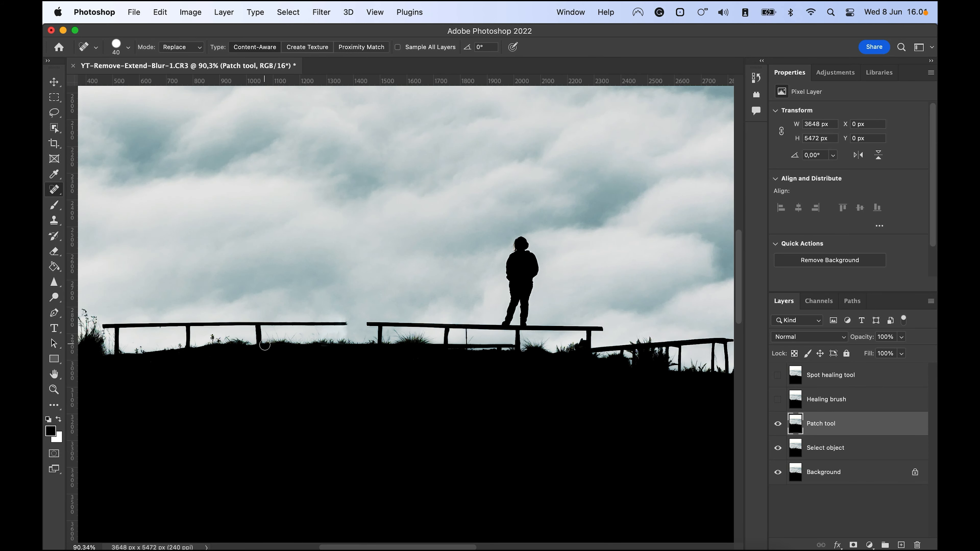
scroll(299, 325, right, 3)
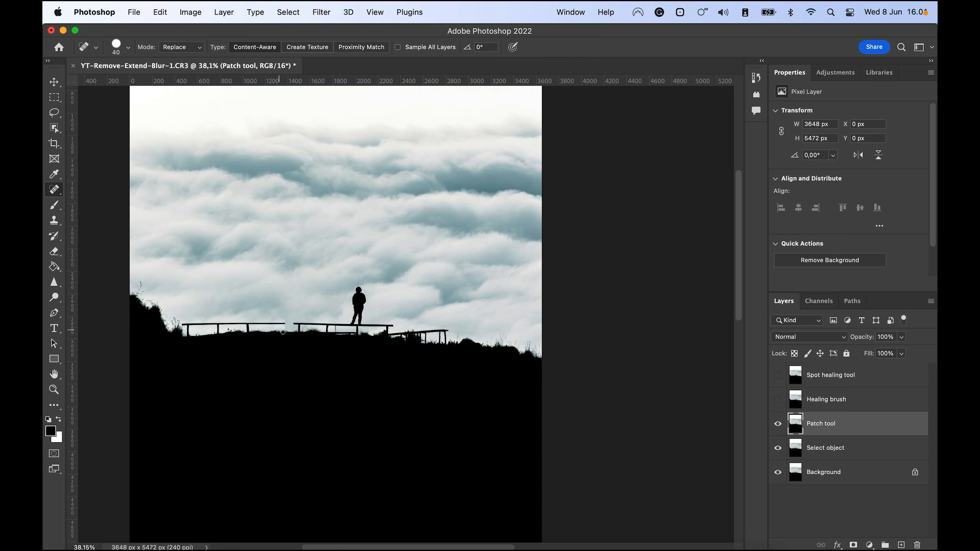
scroll(285, 335, up, 4)
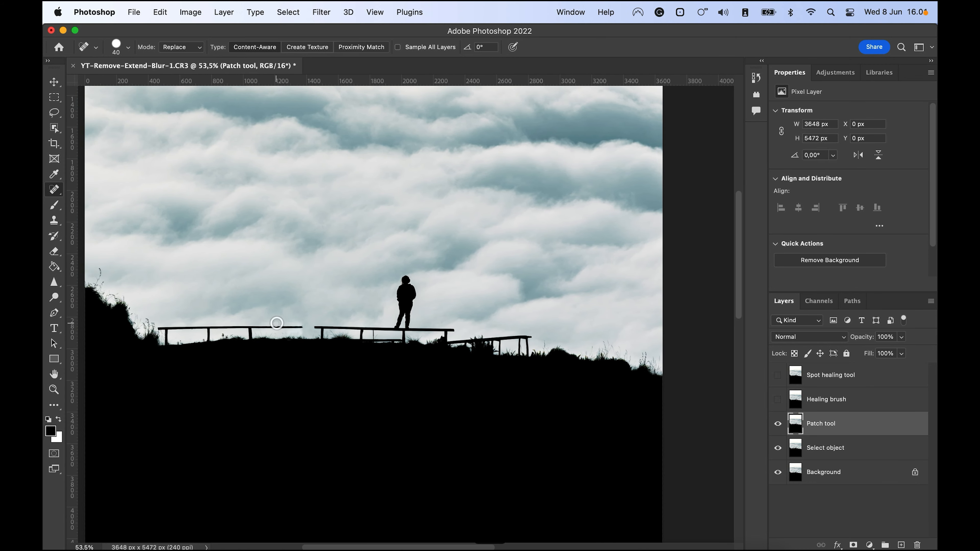
scroll(272, 252, up, 5)
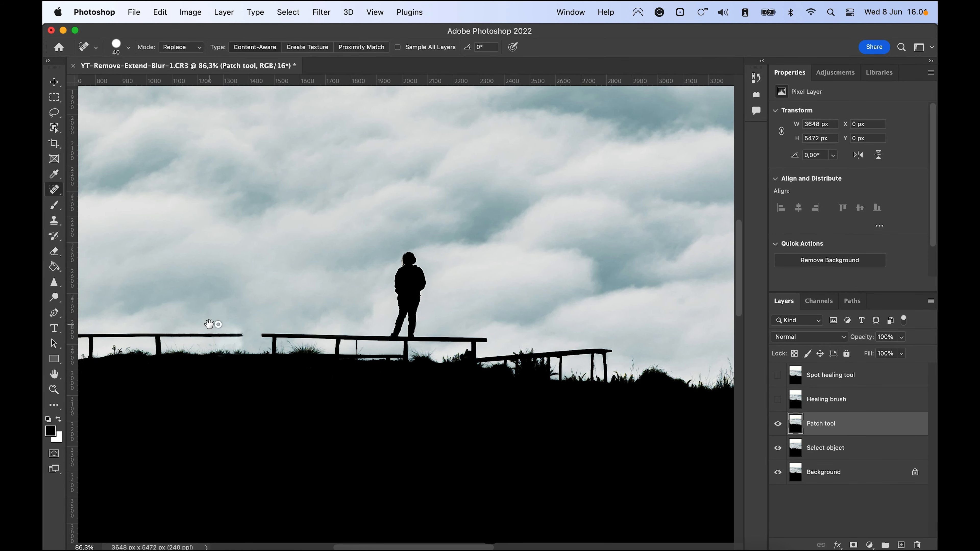
scroll(265, 333, left, 1)
scroll(266, 332, up, 3)
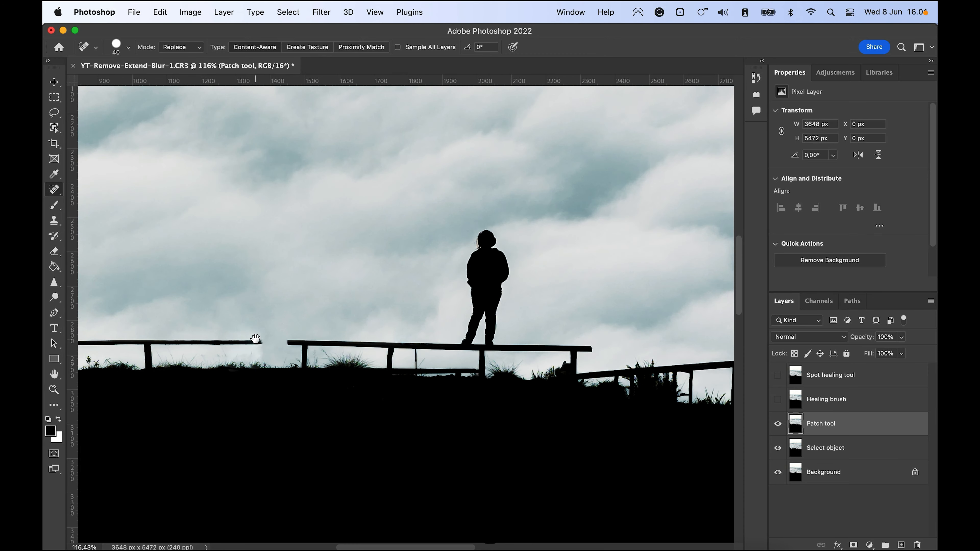
drag(256, 338, 317, 340)
scroll(321, 347, up, 2)
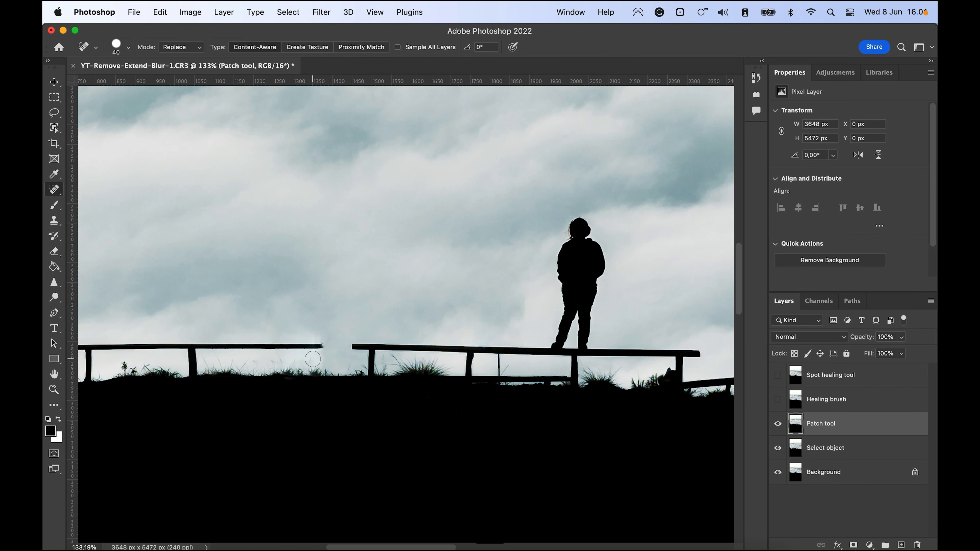
right_click(61, 192)
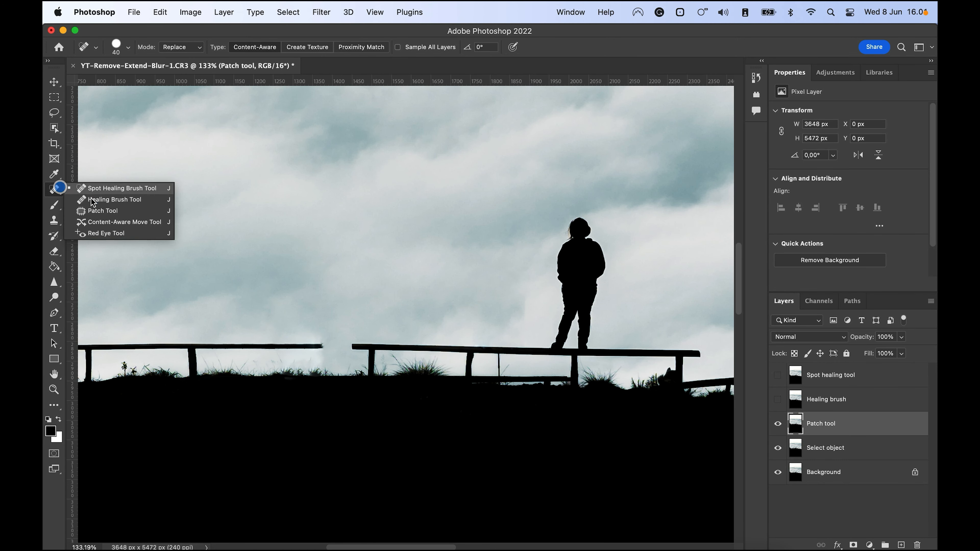
click(97, 201)
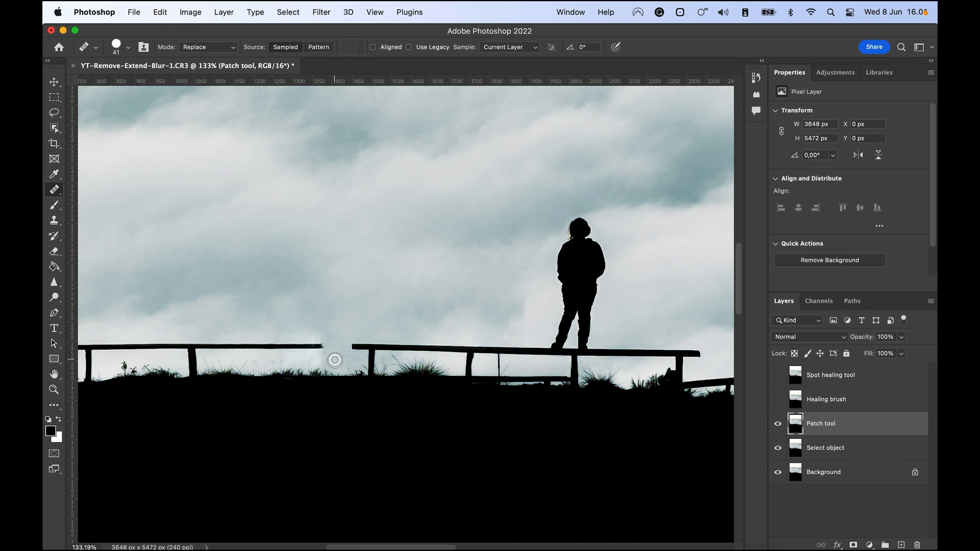
mouse_move(319, 359)
mouse_down()
mouse_move(297, 365)
mouse_move(316, 337)
mouse_move(294, 333)
mouse_up()
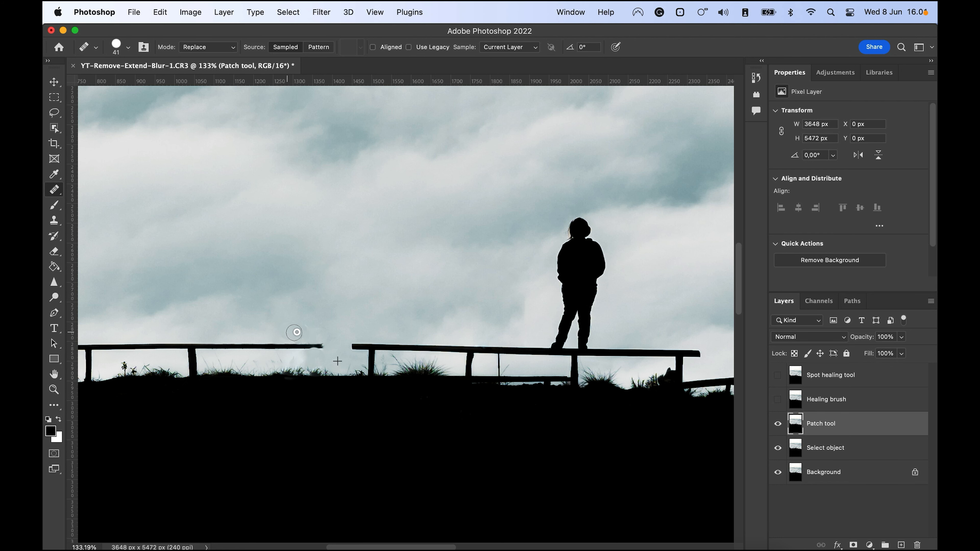
key(super+z)
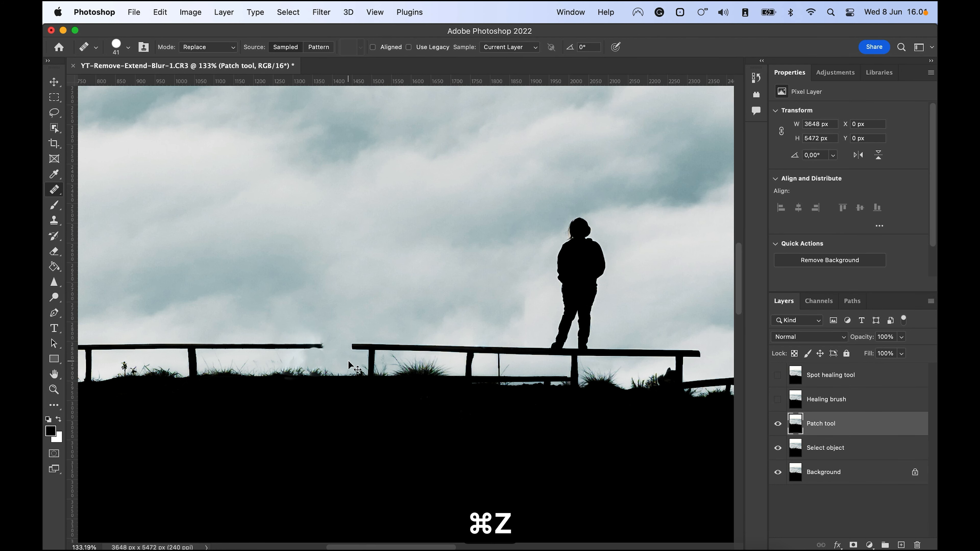
key(super+z)
- Hide the Patch tool layer, and compare the Healing brush and Spot healing tool results by toggling those layers' visibility
scroll(369, 363, down, 2)
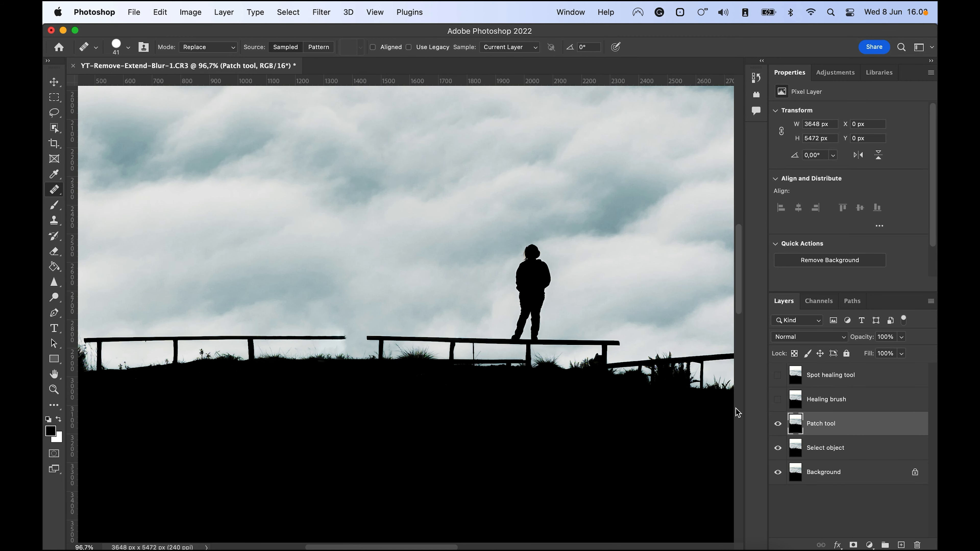
click(778, 424)
click(778, 398)
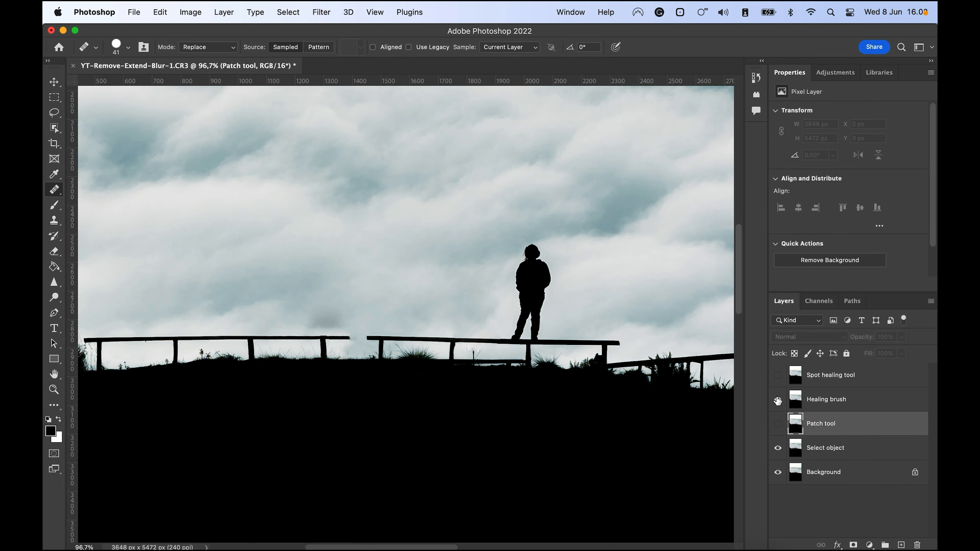
click(778, 398)
click(776, 371)
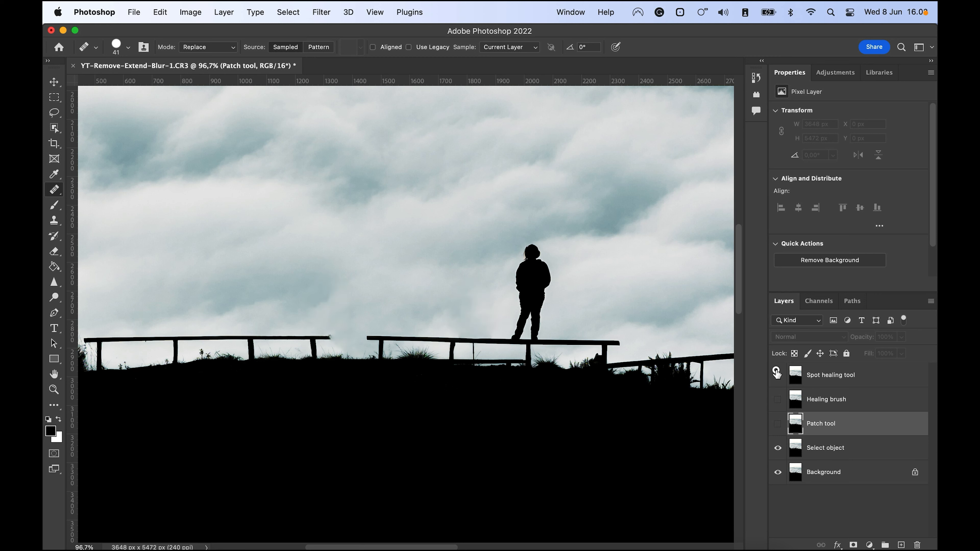
click(777, 373)
click(777, 373)
click(777, 373)
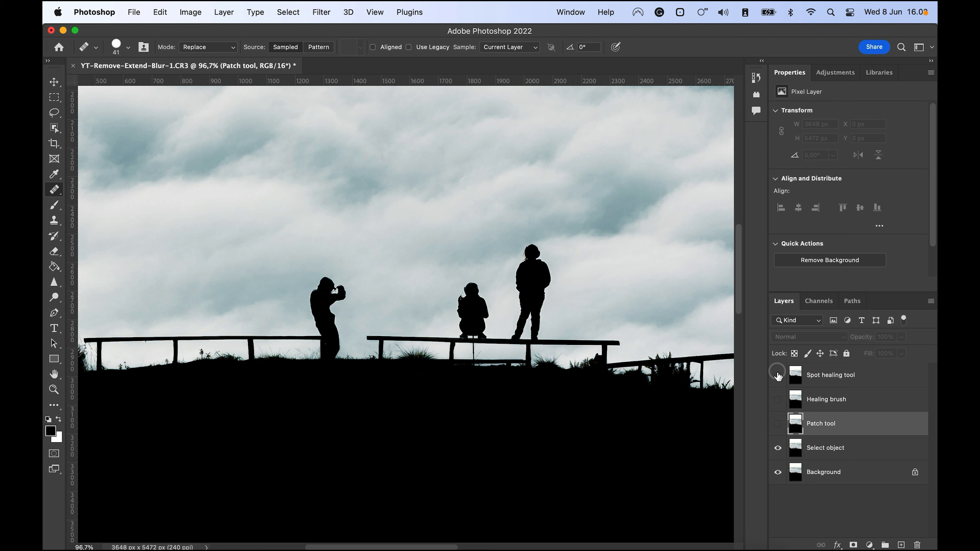
click(777, 374)
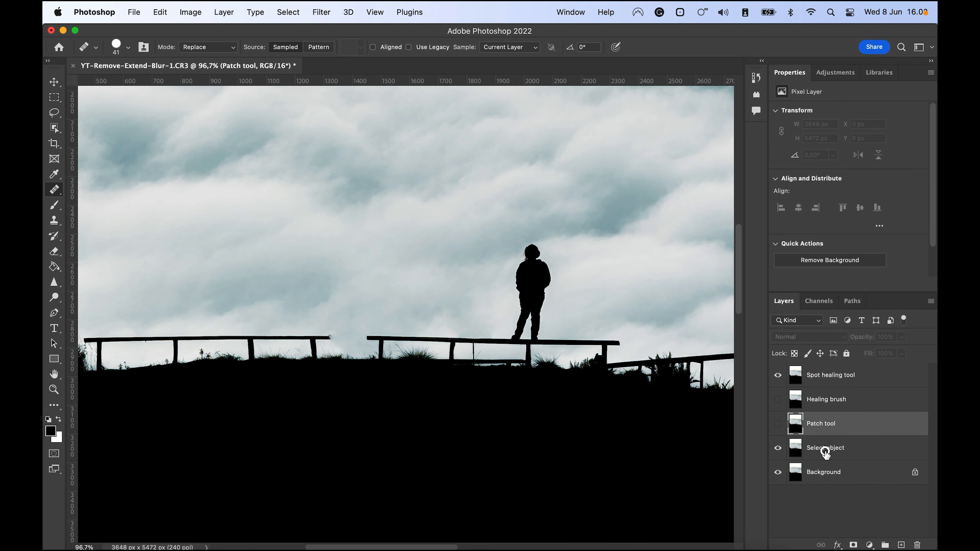
- Hide the Spot healing tool layer, and activate the Object Selection Tool on the Select object layer
click(825, 448)
click(778, 373)
scroll(573, 375, down, 3)
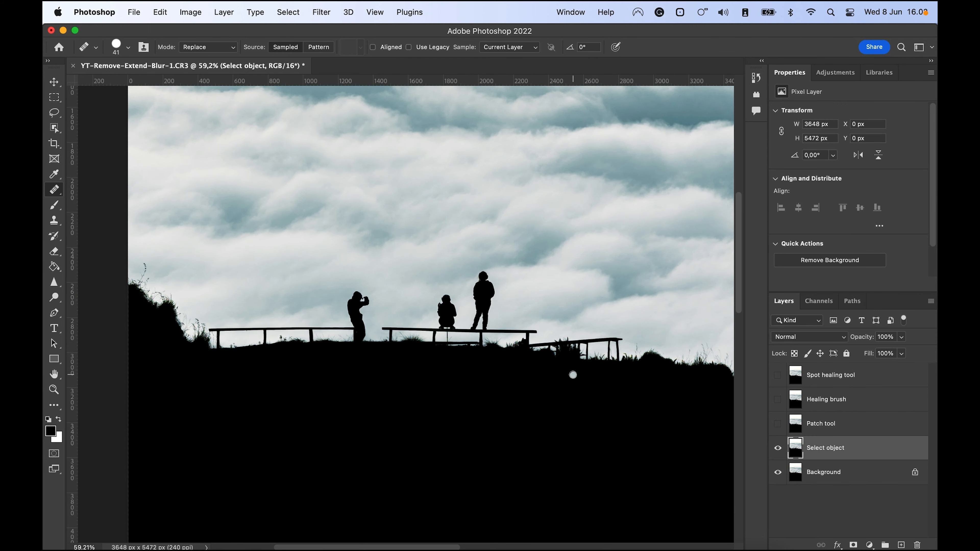
drag(484, 336, 465, 349)
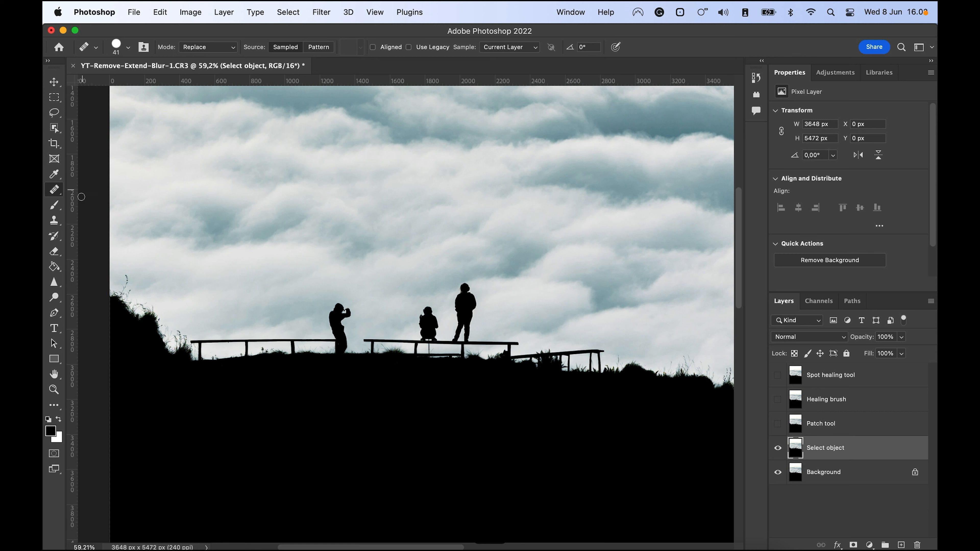
click(57, 132)
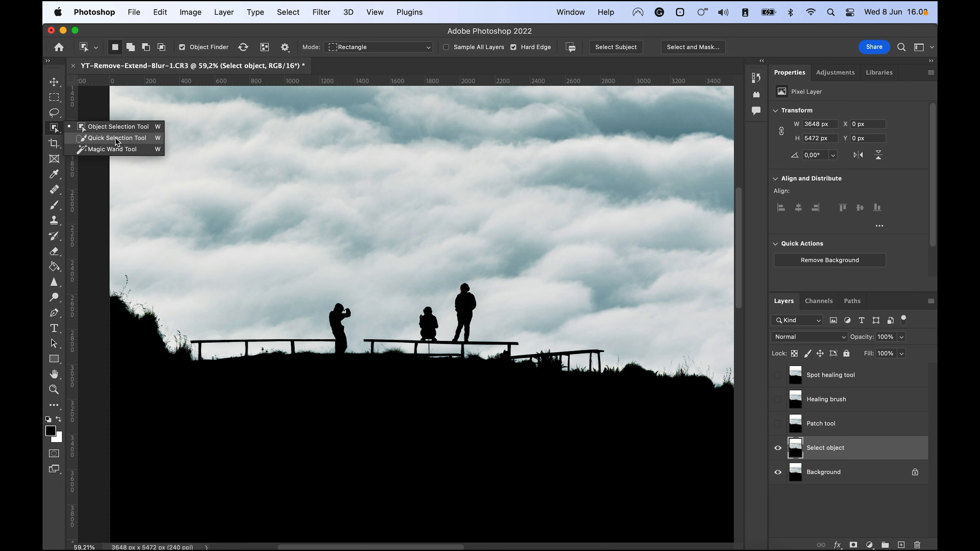
click(97, 130)
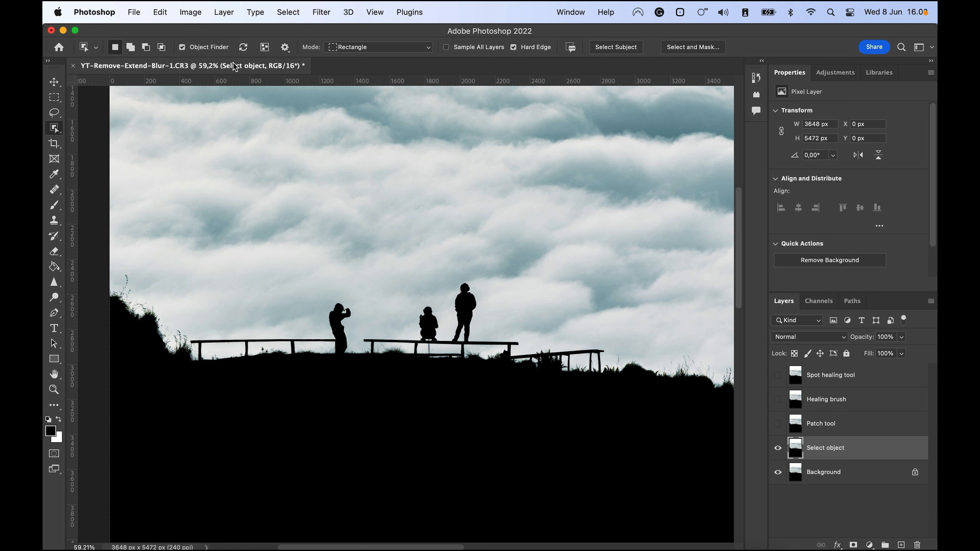
- Refresh the Object Finder and select the crouching person on the bench with the Object Selection Tool
click(243, 50)
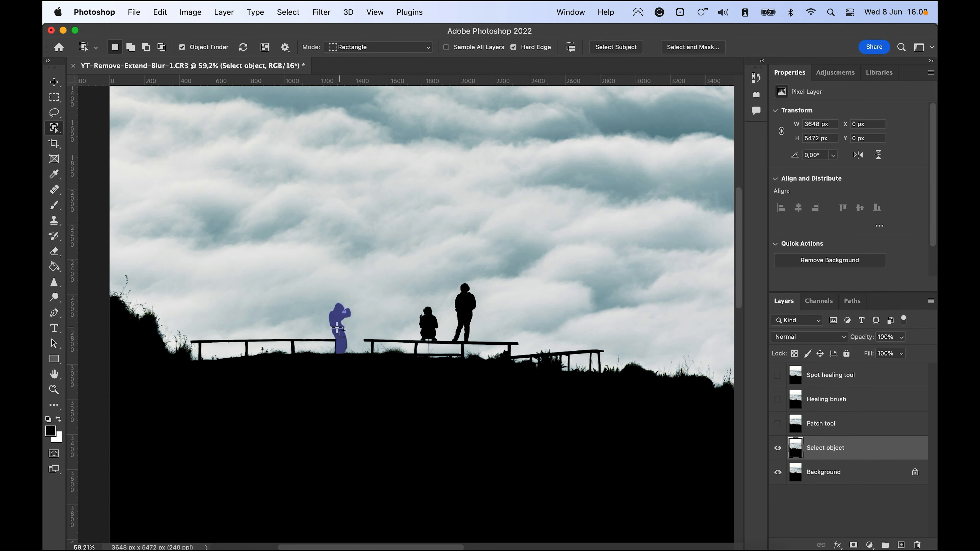
scroll(422, 332, up, 3)
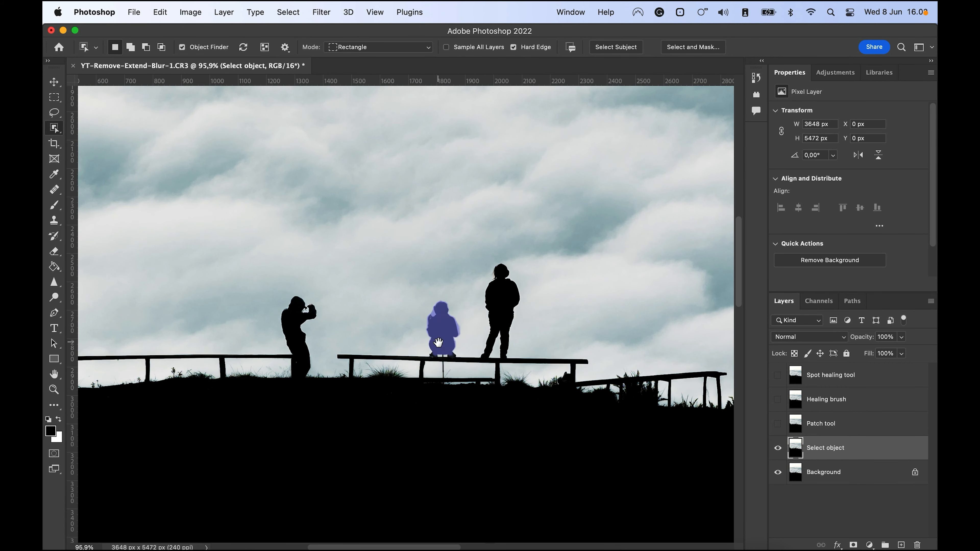
scroll(422, 332, up, 1)
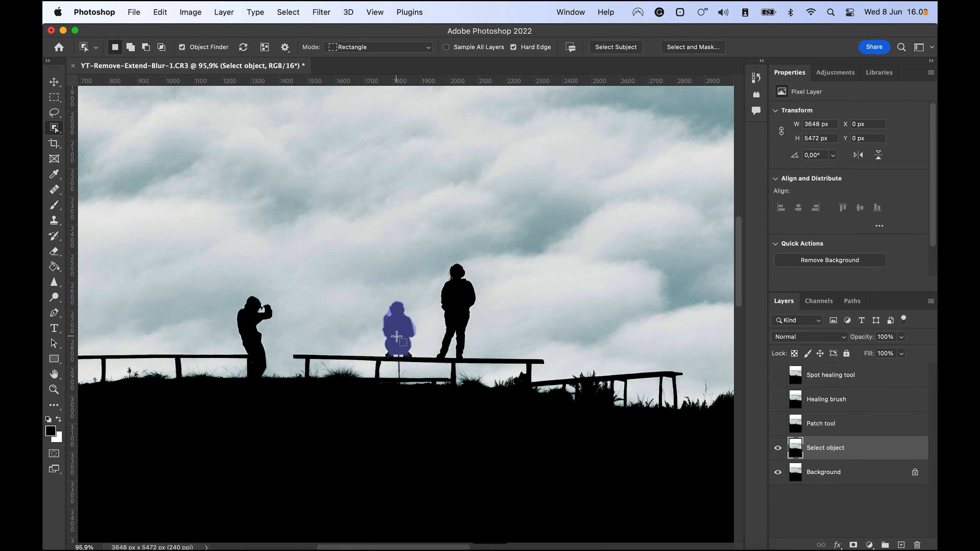
click(396, 332)
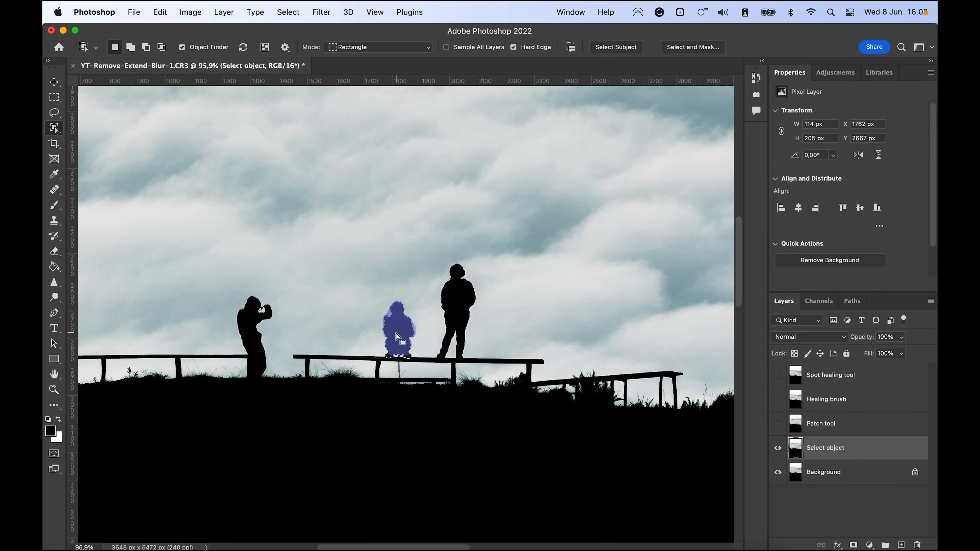
- Expand the selection around the crouching person by 5 pixels
scroll(400, 339, up, 3)
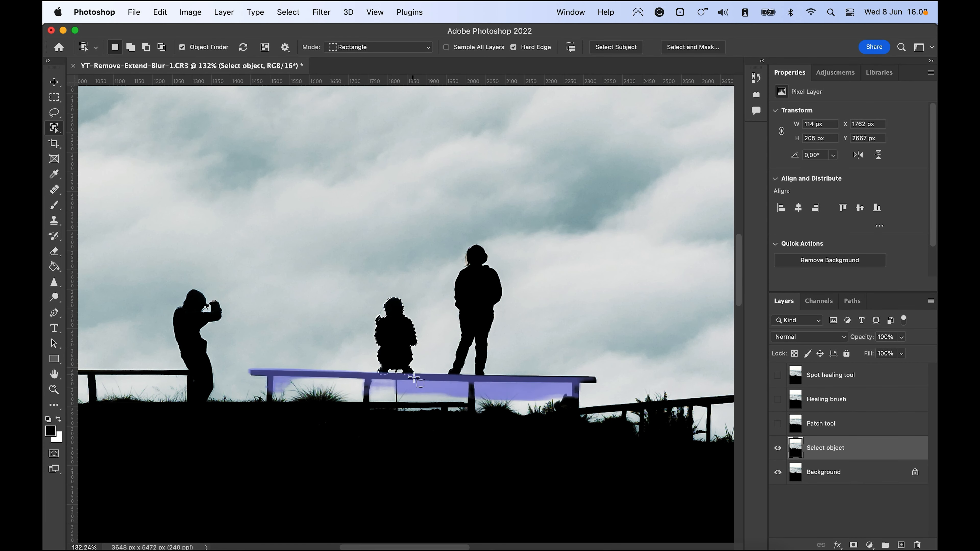
right_click(401, 339)
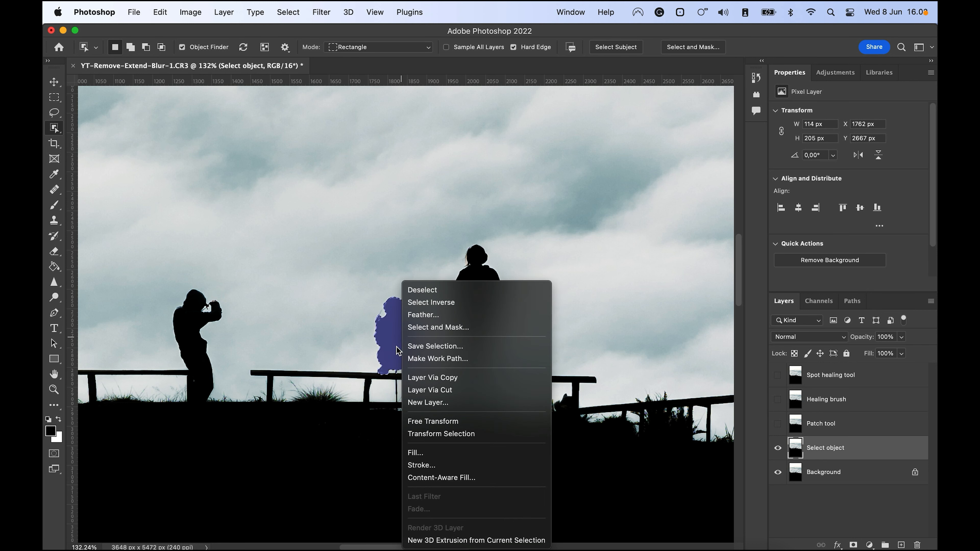
key(Escape)
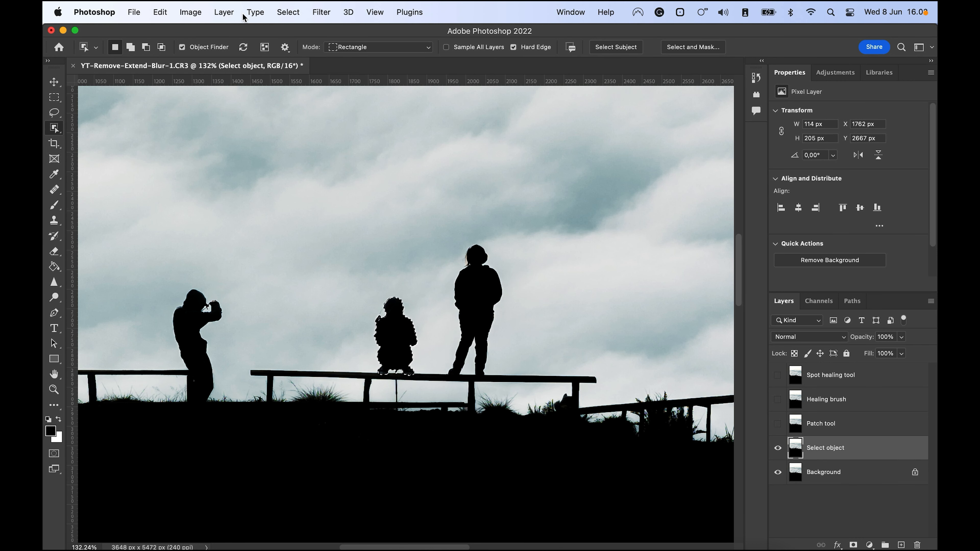
click(286, 10)
mouse_move(307, 189)
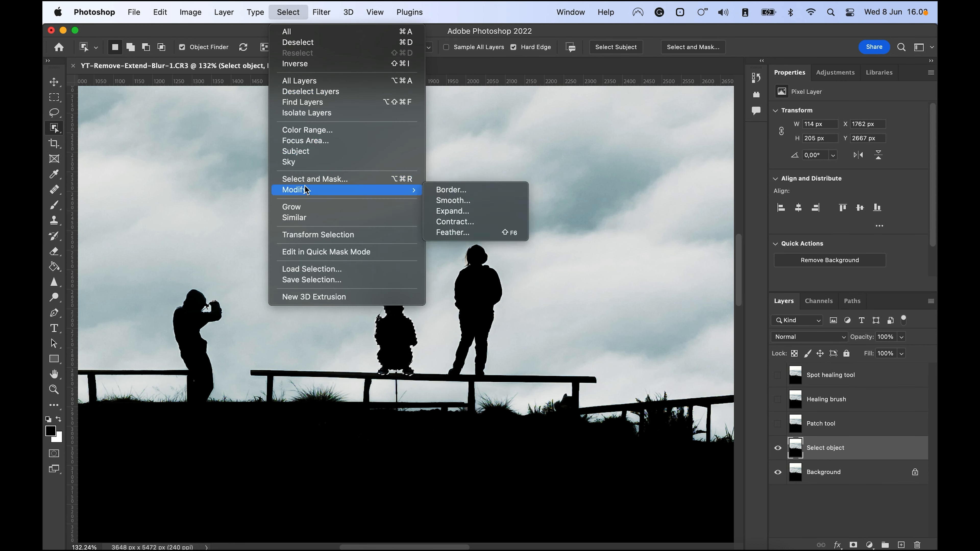
click(447, 211)
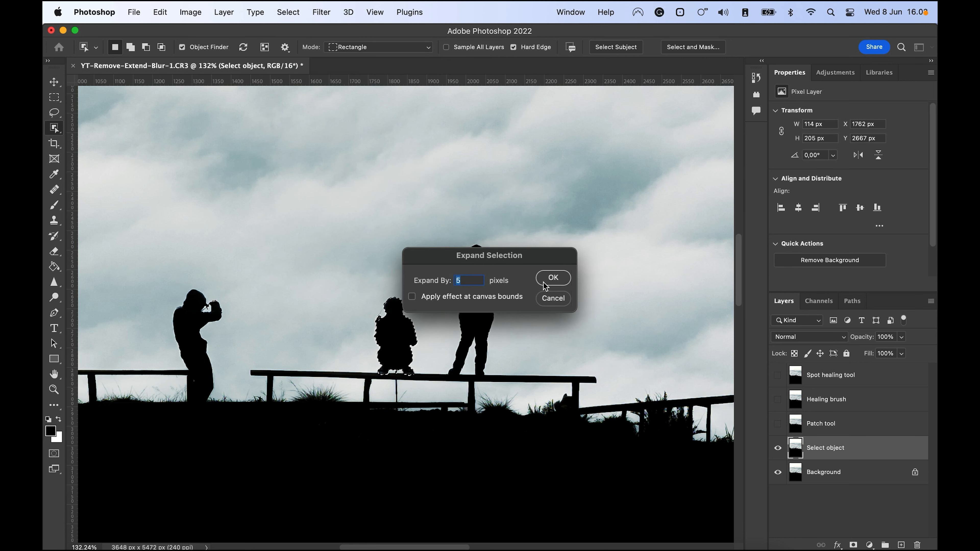
click(553, 280)
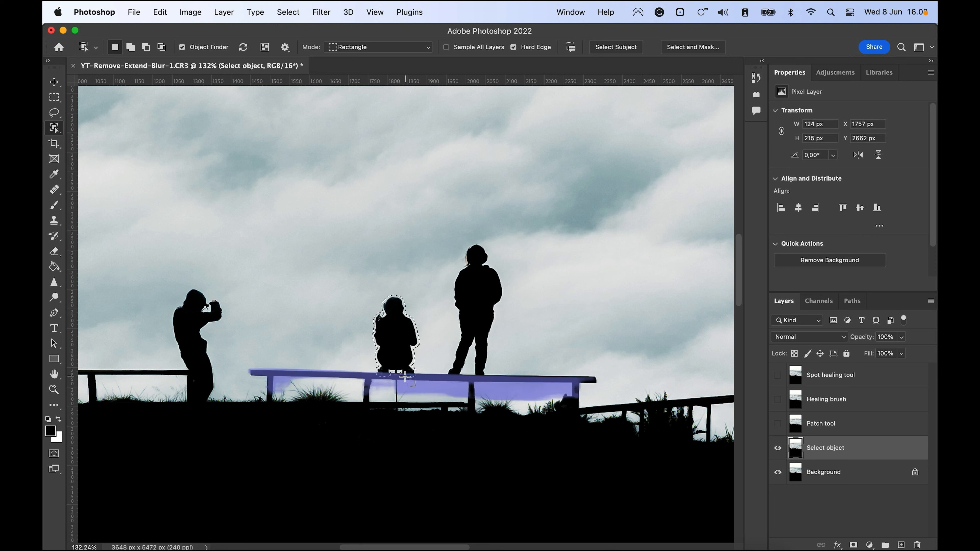
- Remove the crouching person with Content-Aware Fill output to a new layer, excluding the standing person from the sampling area, and deselect
right_click(394, 346)
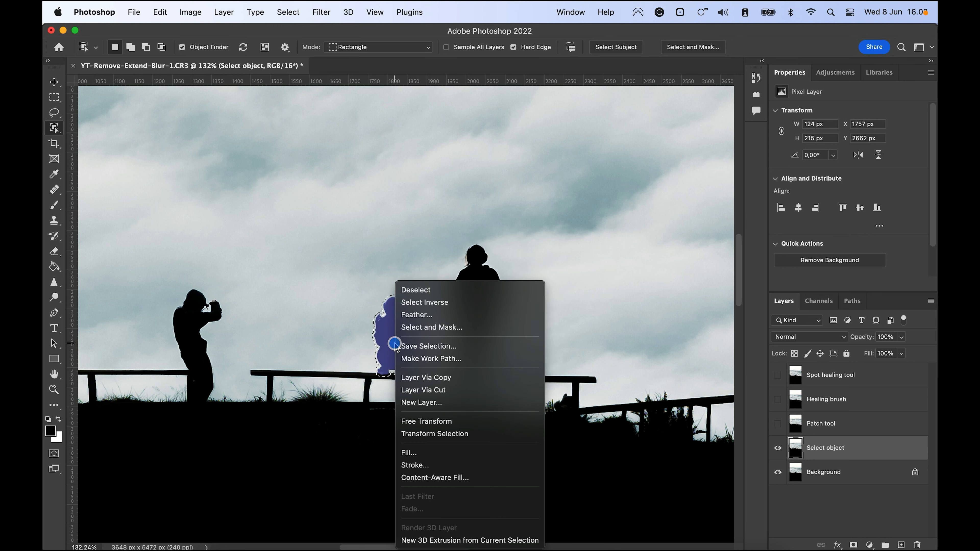
click(448, 478)
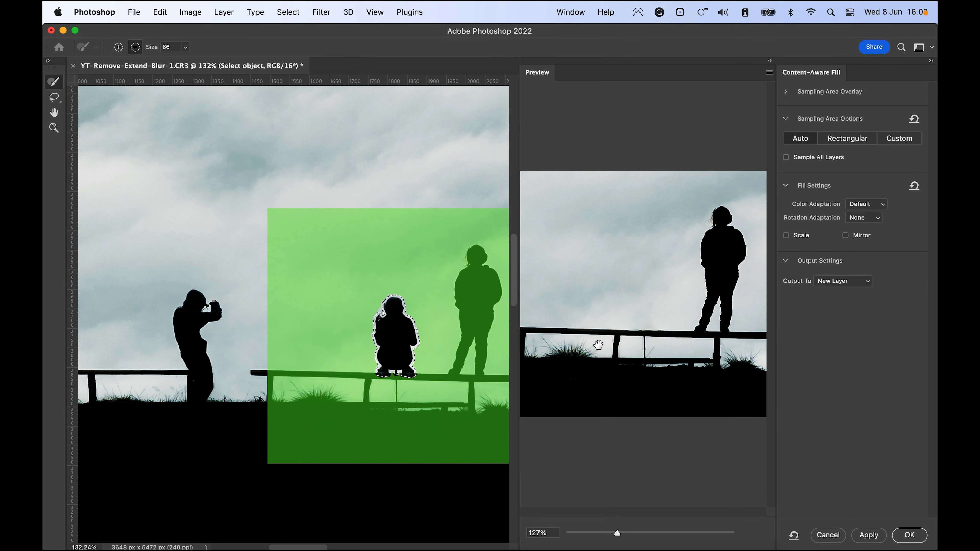
scroll(311, 378, right, 5)
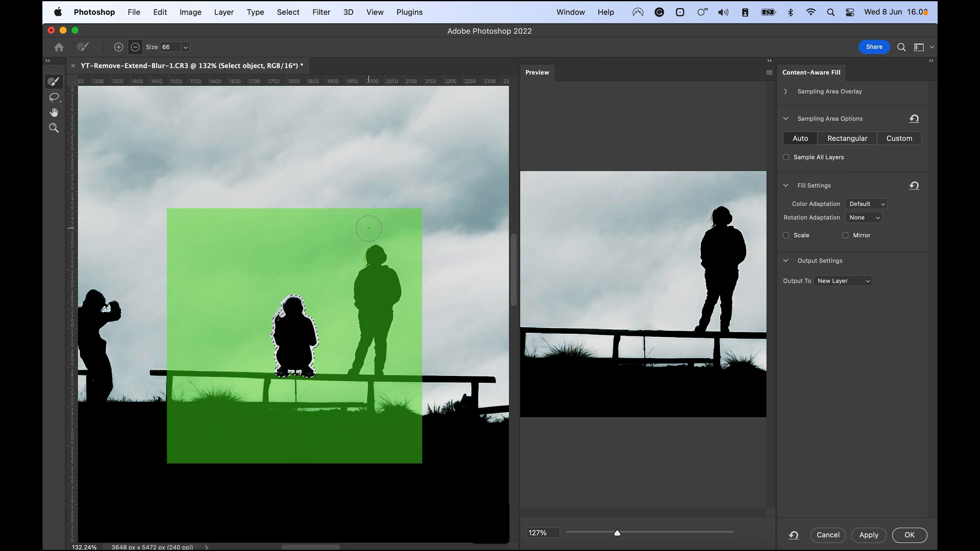
mouse_move(365, 214)
mouse_down()
mouse_move(367, 285)
mouse_move(350, 334)
mouse_move(363, 371)
mouse_move(353, 375)
mouse_move(393, 270)
mouse_move(373, 244)
mouse_up()
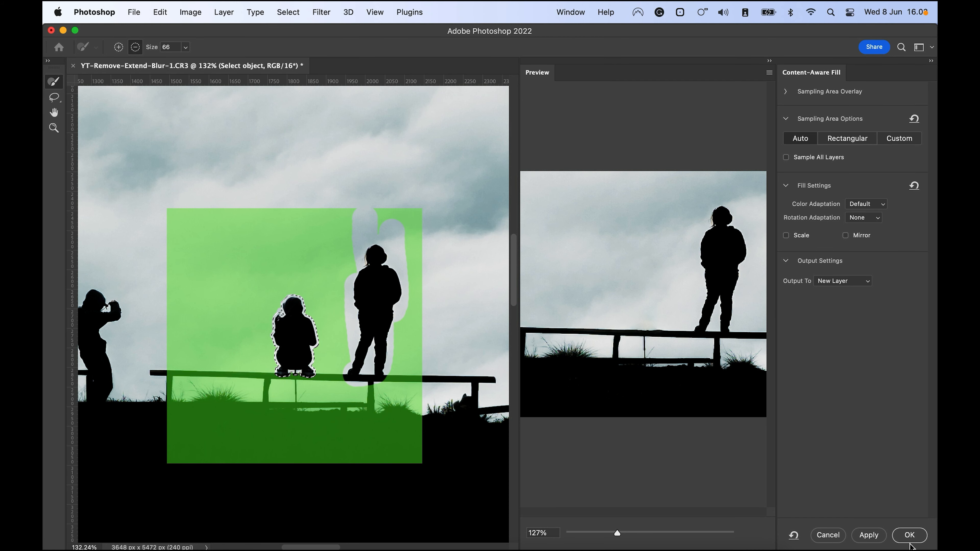
click(909, 535)
key(super+d)
- Select the person taking a photo beside the railing, working on the Select object layer
scroll(382, 406, down, 6)
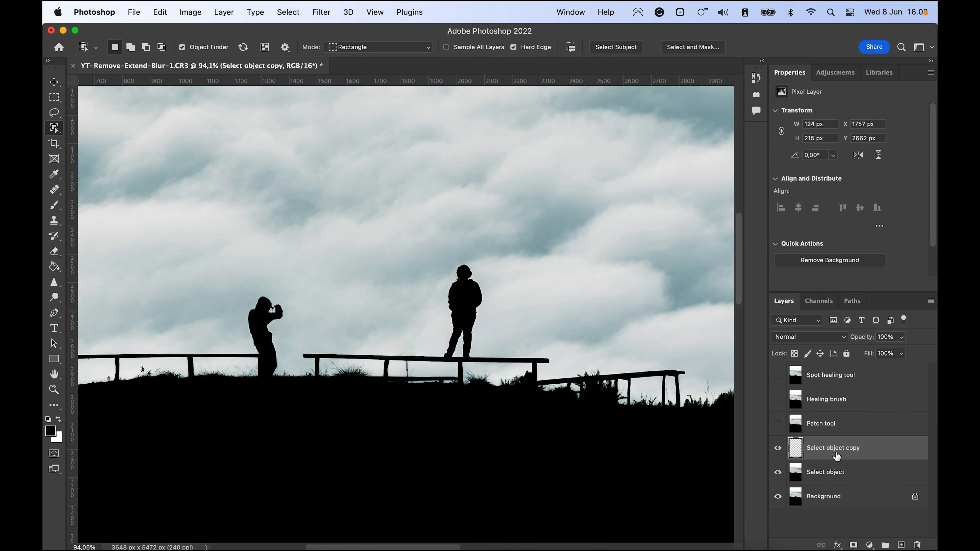
click(847, 473)
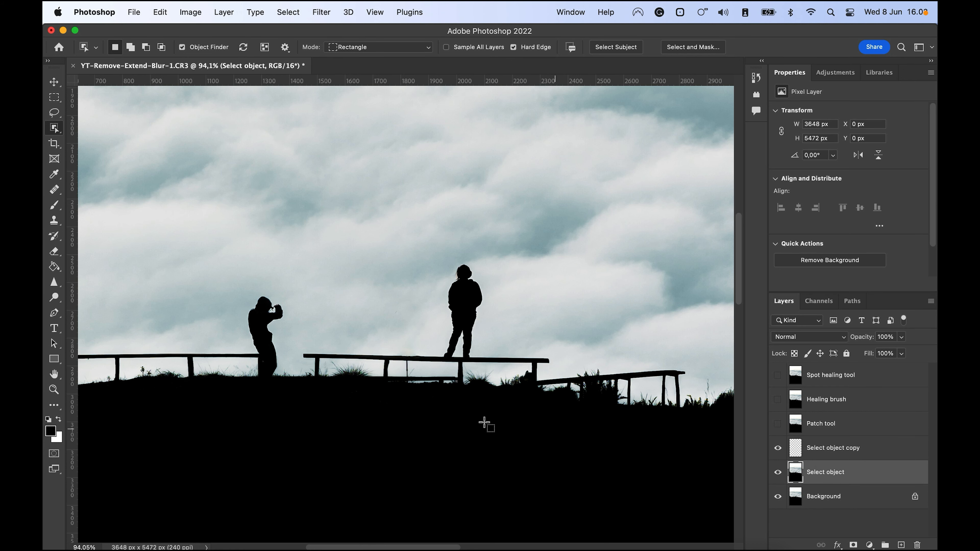
scroll(471, 401, left, 5)
click(372, 329)
scroll(369, 370, up, 2)
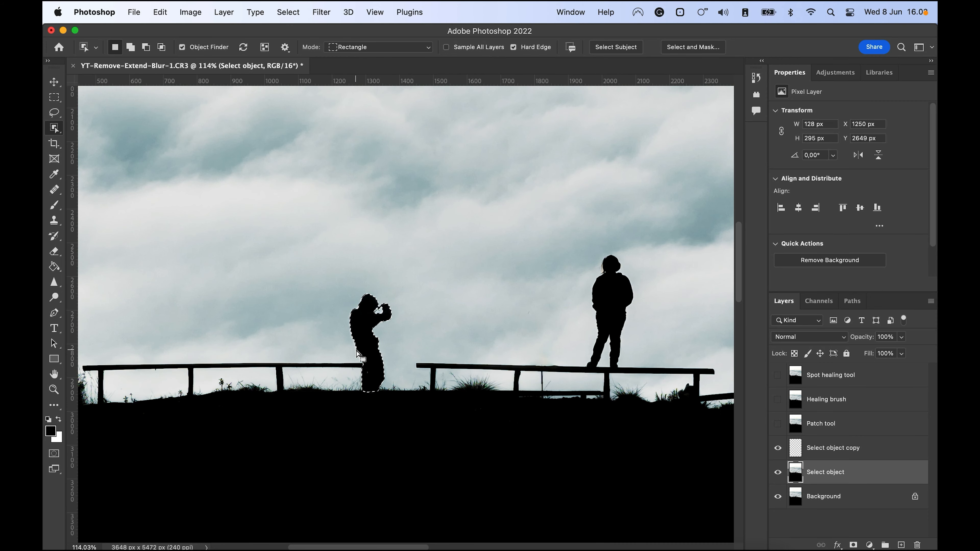
scroll(357, 353, up, 2)
- Expand the selection around the person taking a photo by 5 pixels
click(288, 11)
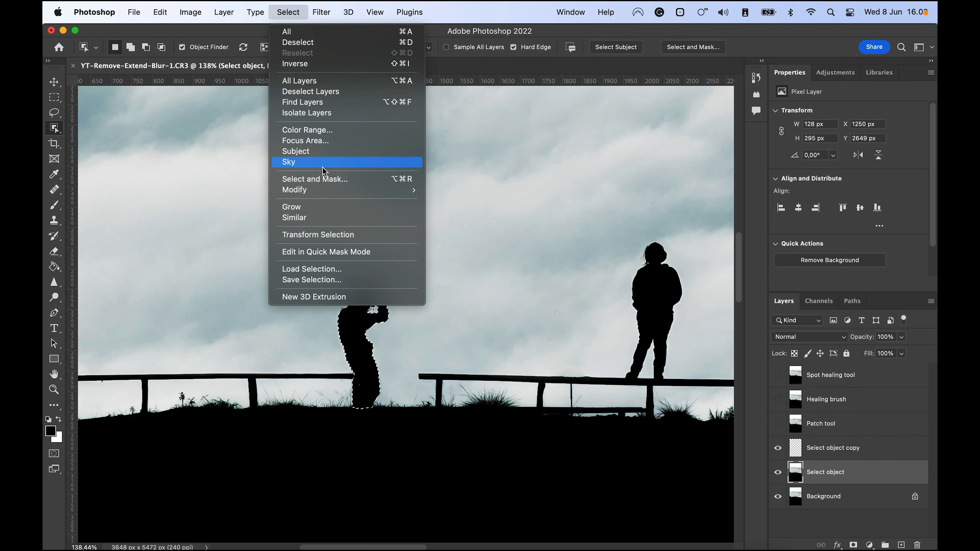
mouse_move(330, 191)
click(446, 212)
click(553, 278)
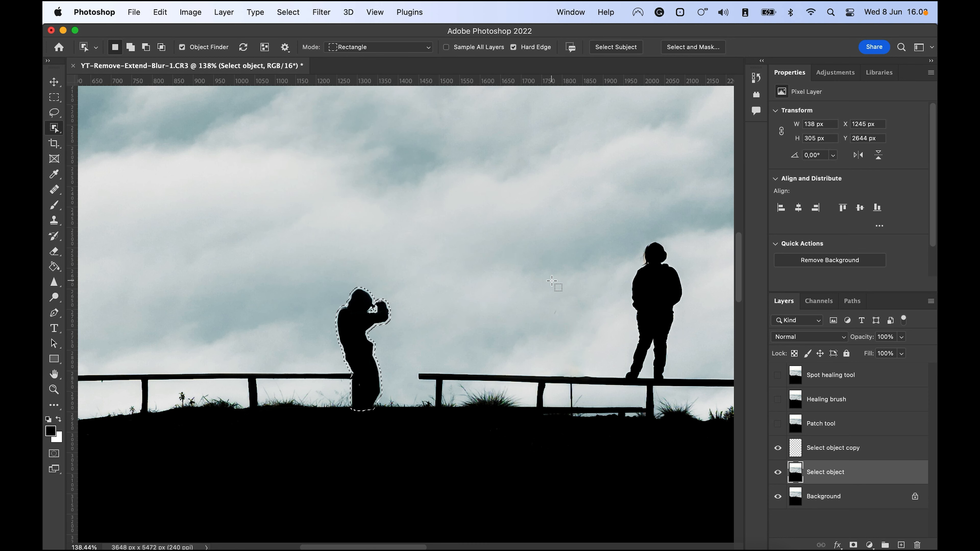
- Remove the person taking a photo with Content-Aware Fill using automatic sampling and output to a new layer, and deselect
right_click(369, 372)
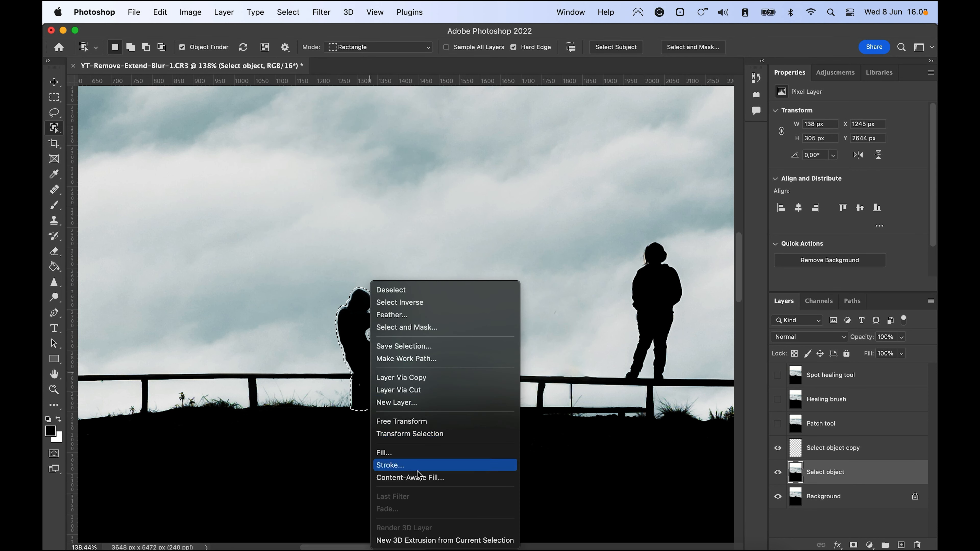
click(409, 478)
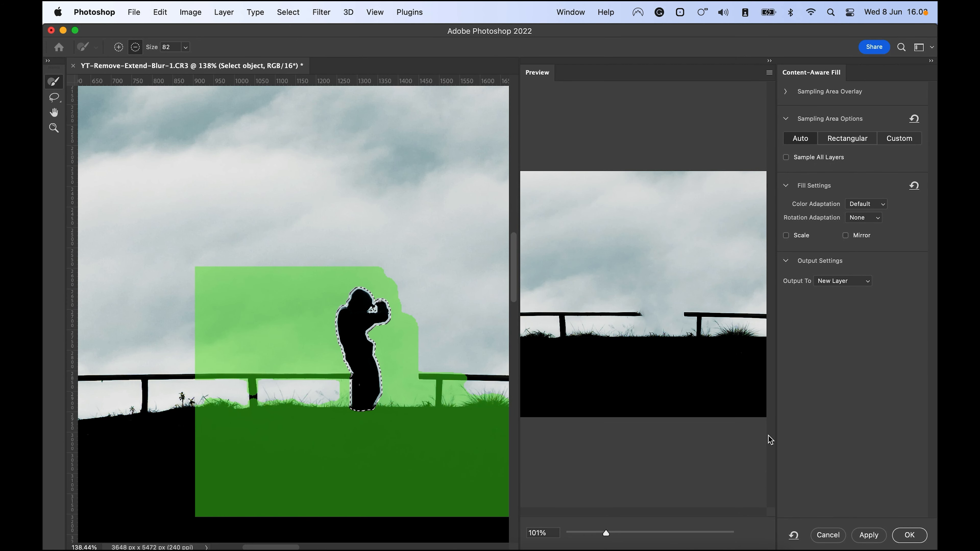
click(909, 536)
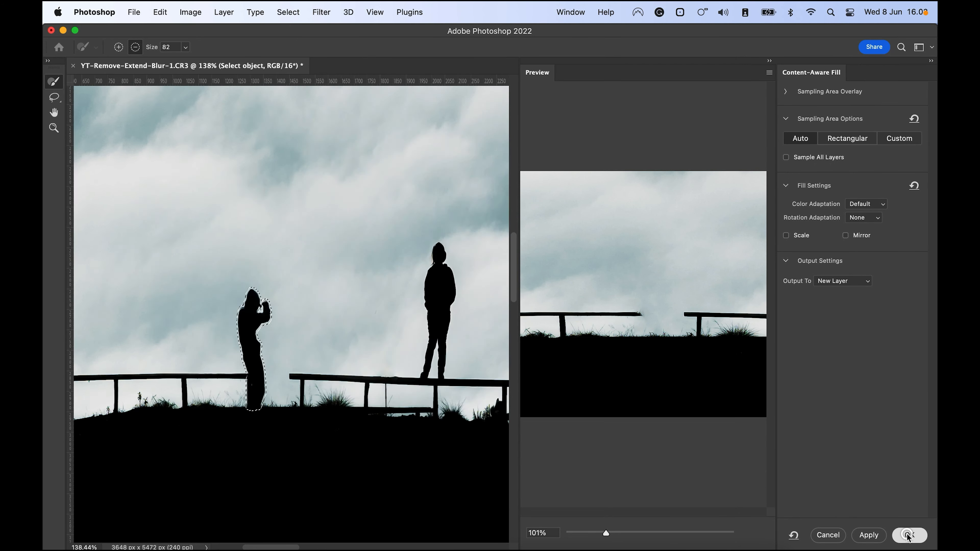
key(super+d)
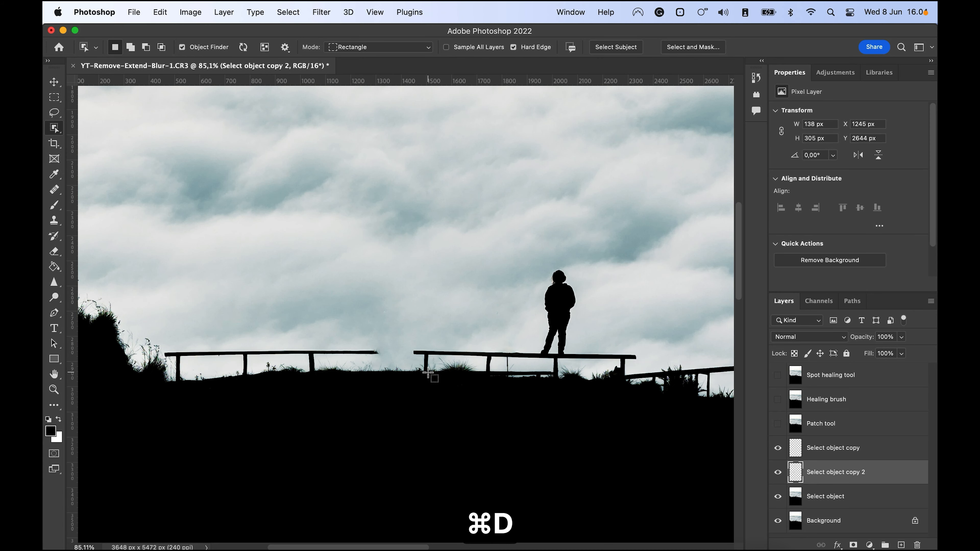
- Compare the image with and without each fill by toggling the Select object copy and Select object copy 2 layers
scroll(428, 373, down, 4)
drag(505, 372, 463, 373)
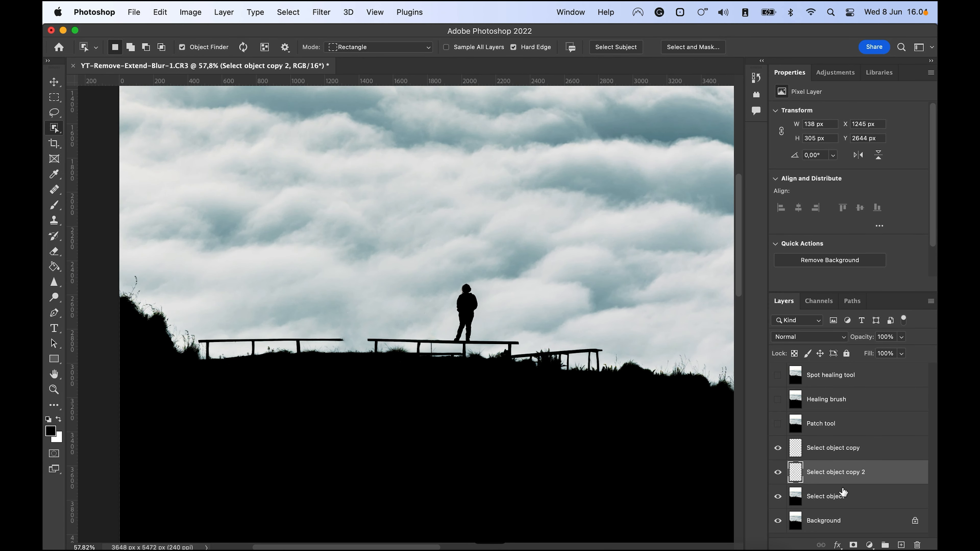
click(777, 448)
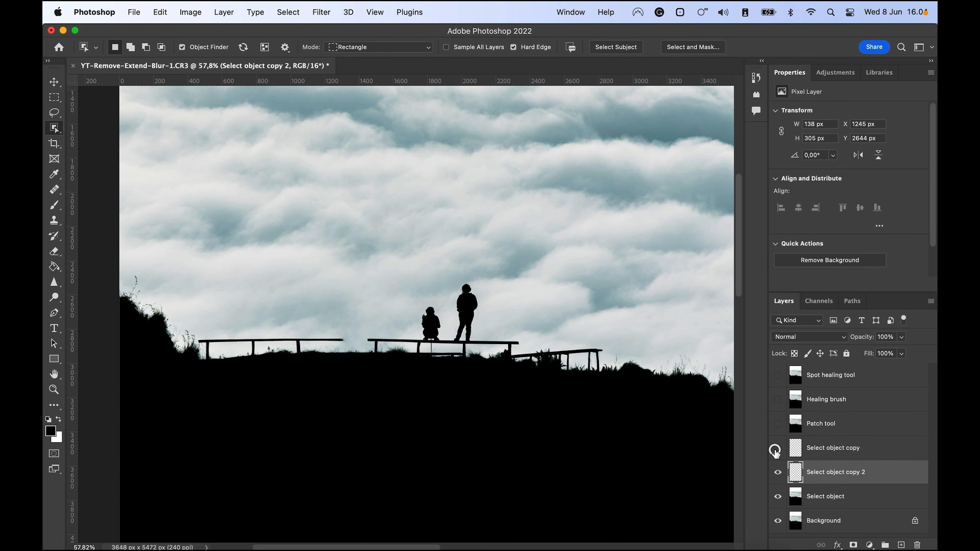
click(778, 472)
click(778, 472)
click(778, 448)
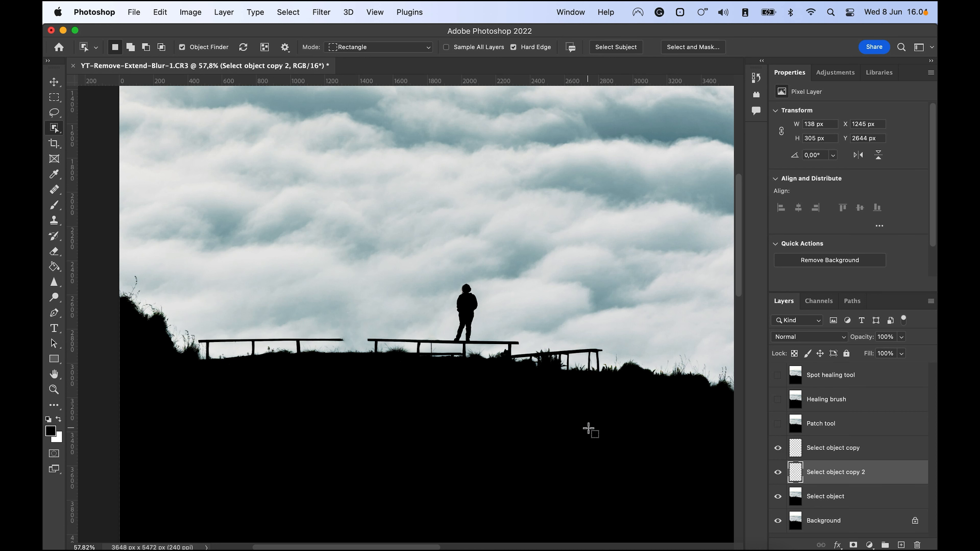
- Duplicate the Select object layer together with its two fill layers, and merge the duplicates into one layer
click(835, 497)
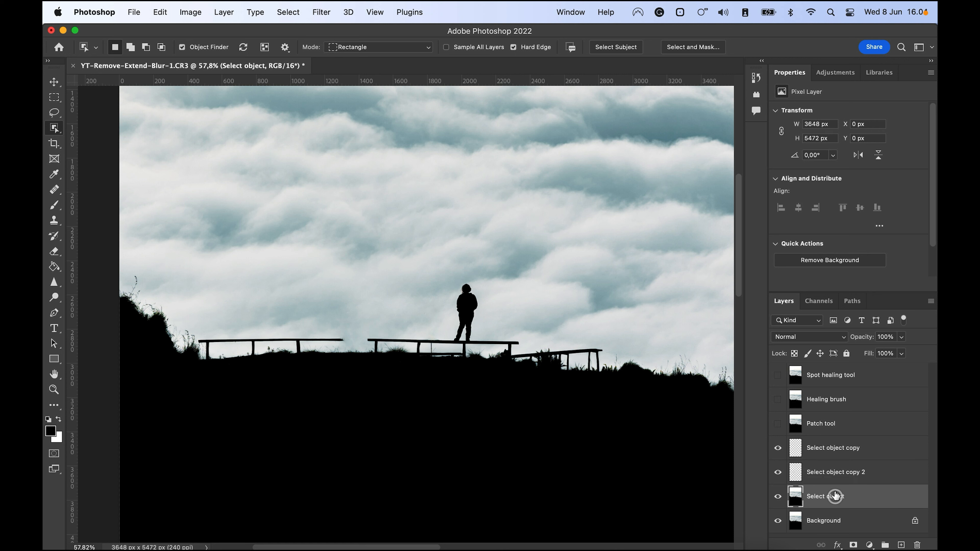
shift+click(851, 449)
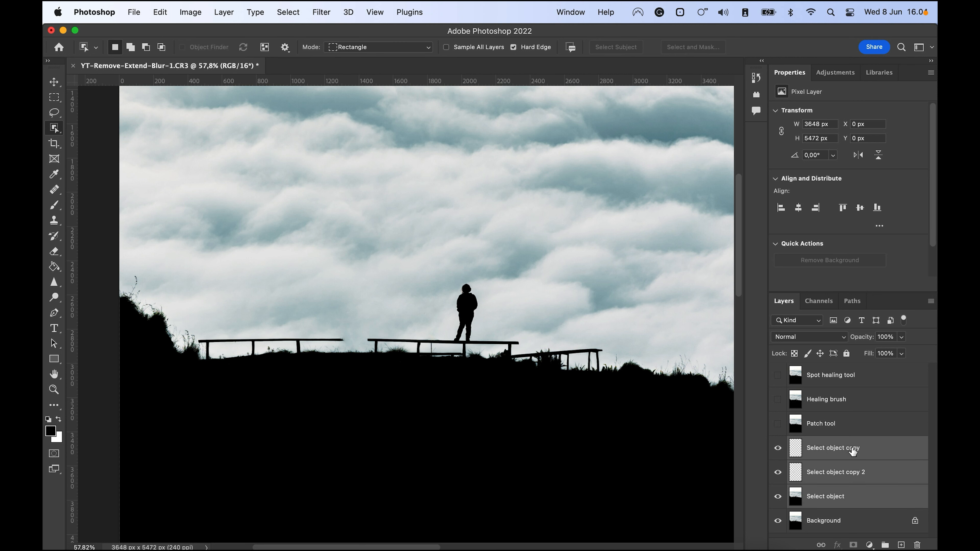
click(849, 496)
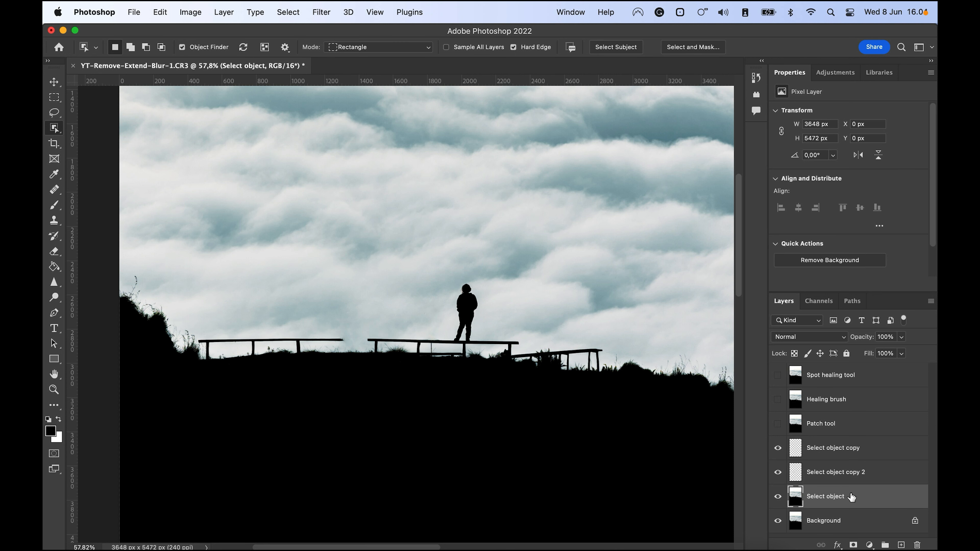
shift+click(873, 455)
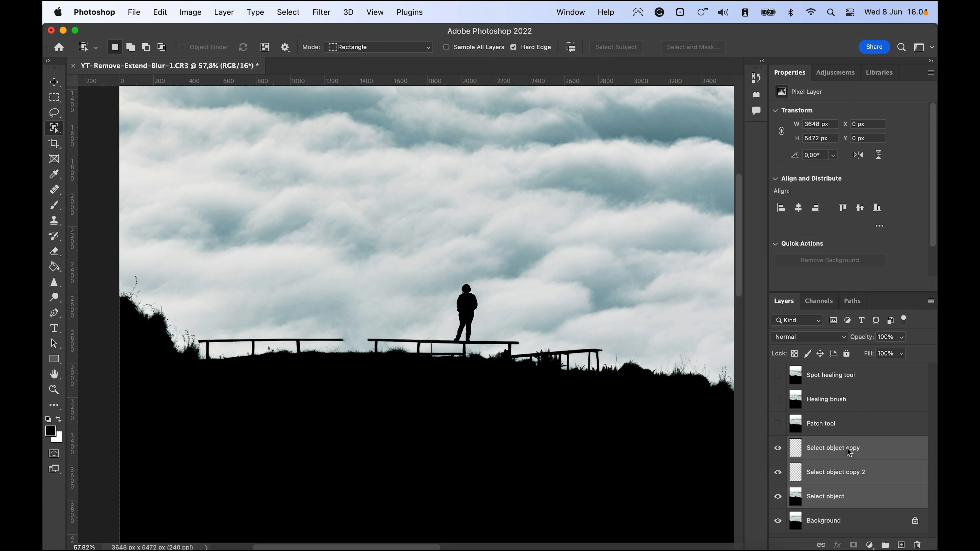
key(super+j)
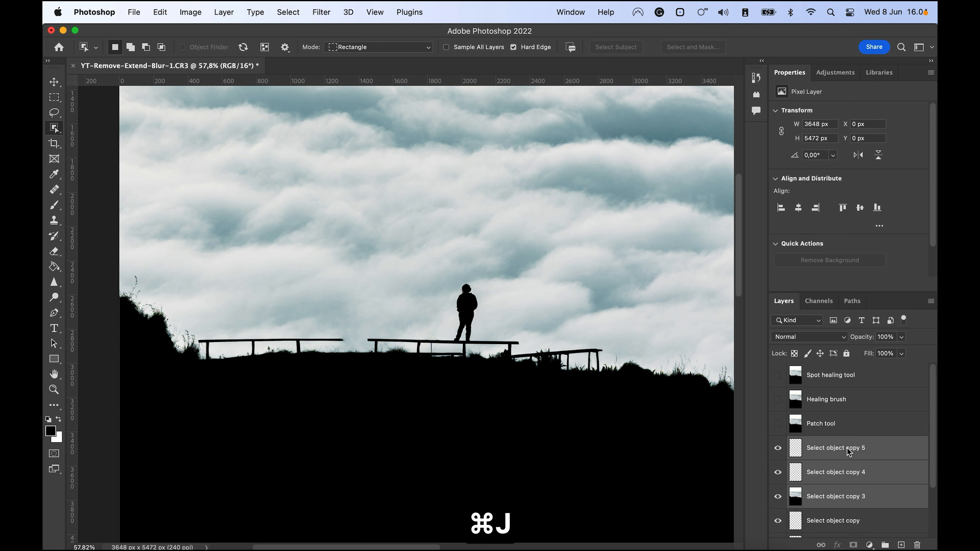
right_click(887, 452)
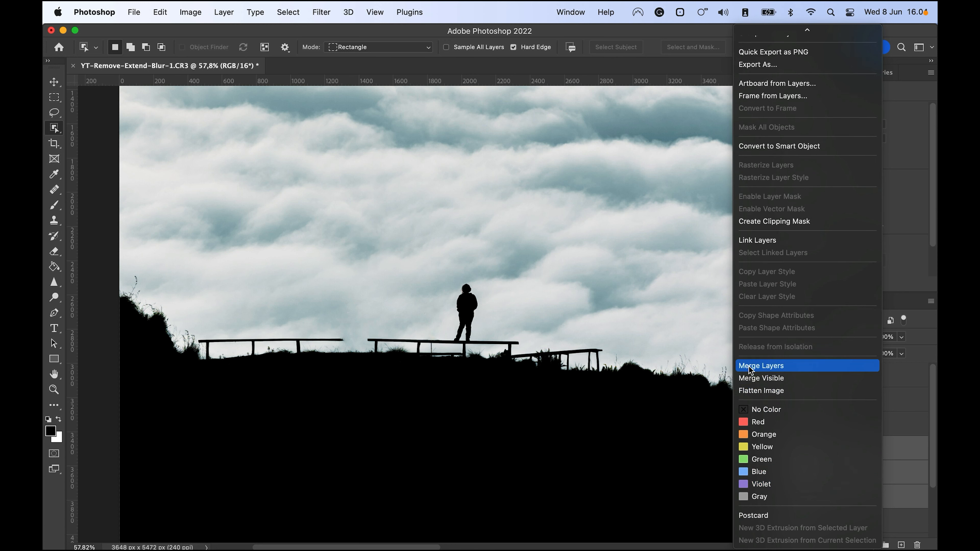
click(751, 369)
- Hide the original Select object layer and its two fill layers, and check the merged layer by toggling its visibility
drag(779, 477, 778, 519)
click(774, 450)
click(774, 450)
click(775, 450)
click(777, 450)
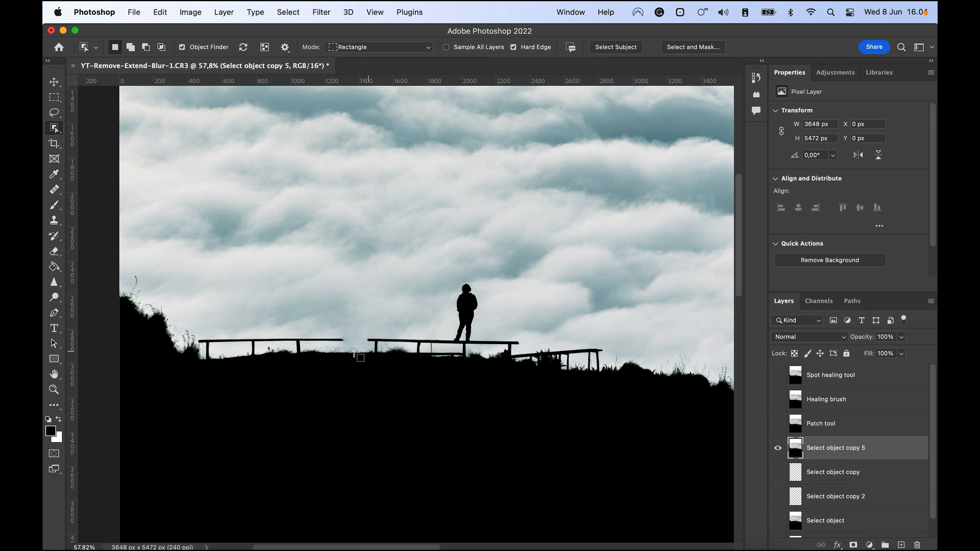
scroll(345, 321, down, 2)
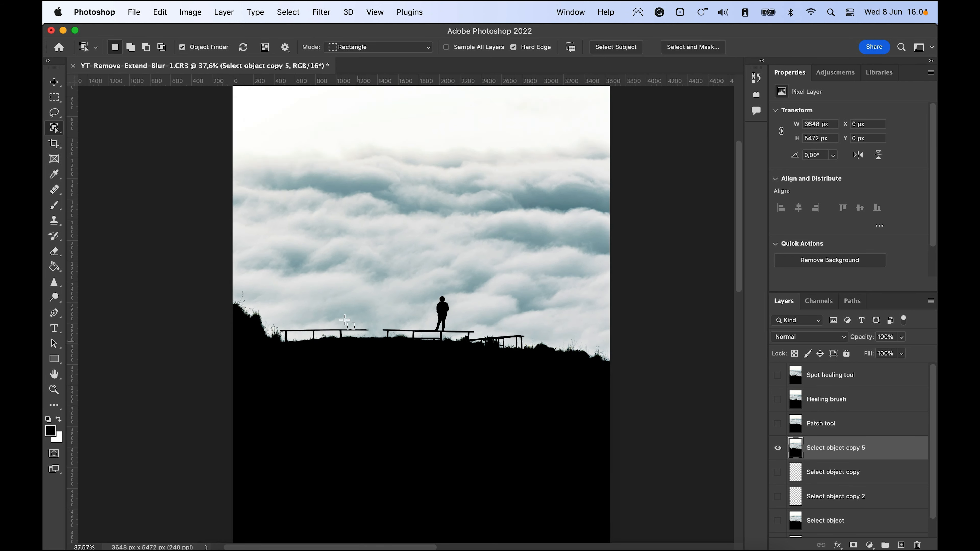
scroll(345, 320, down, 2)
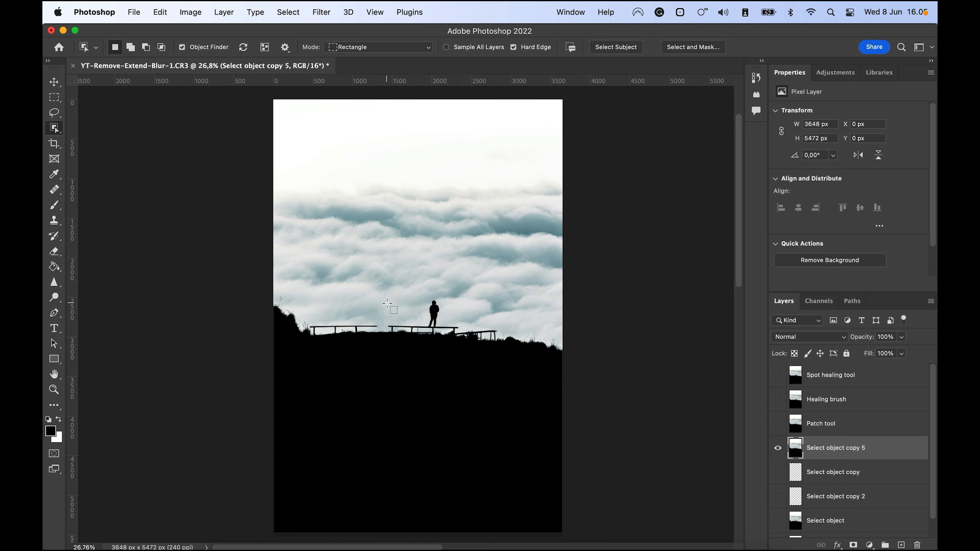
- Retouch the ragged right end of the left fence rail with the Content-Aware Spot Healing Brush on the Select object copy 5 layer
scroll(387, 304, up, 5)
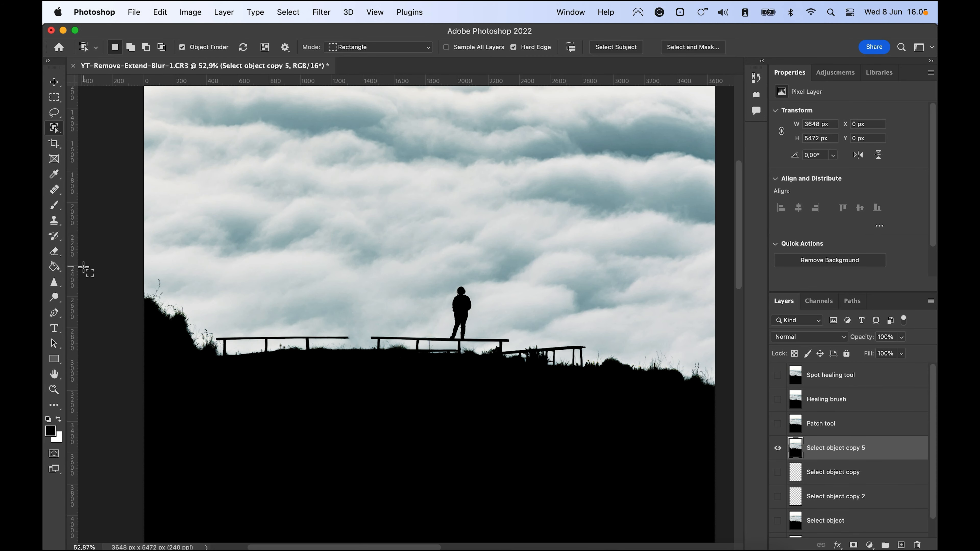
click(55, 186)
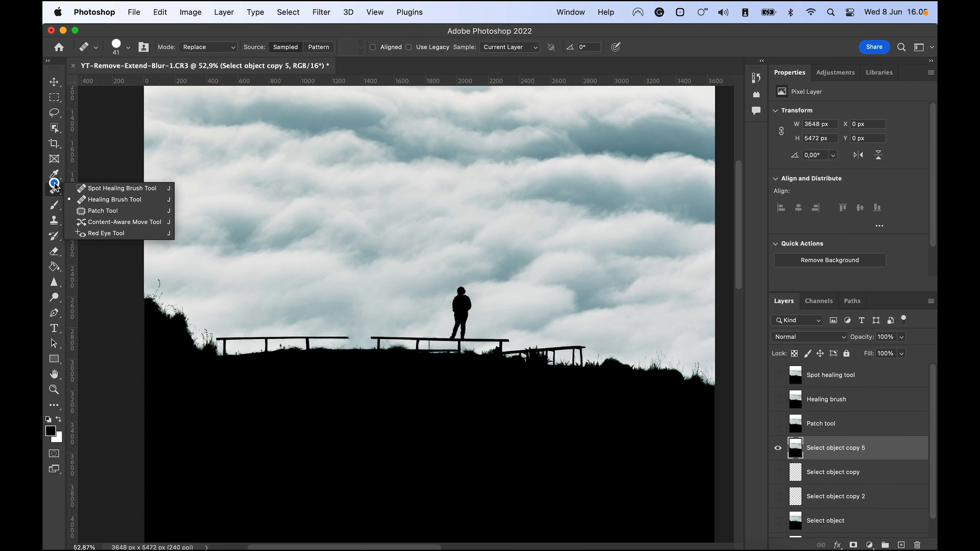
click(116, 188)
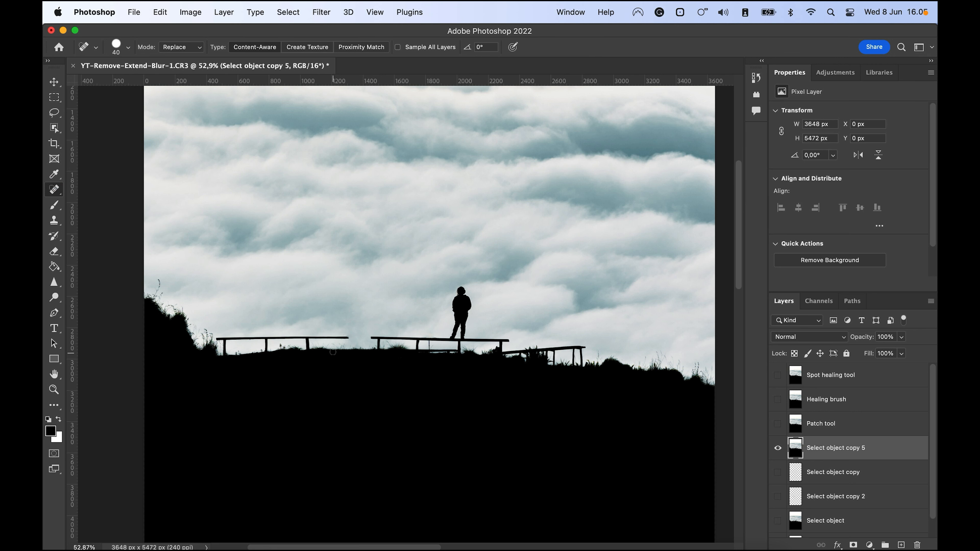
scroll(337, 345, up, 5)
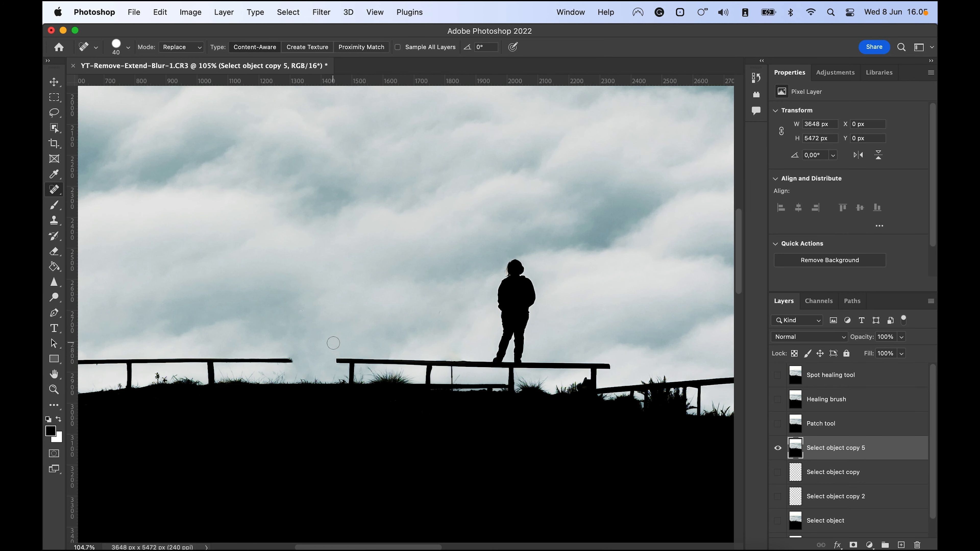
drag(289, 360, 293, 360)
click(291, 356)
click(289, 356)
scroll(284, 363, up, 4)
drag(205, 379, 385, 353)
drag(210, 398, 413, 346)
key(super+plus)
scroll(336, 362, up, 2)
mouse_move(278, 407)
mouse_down()
mouse_move(329, 332)
mouse_move(354, 323)
mouse_up()
click(357, 330)
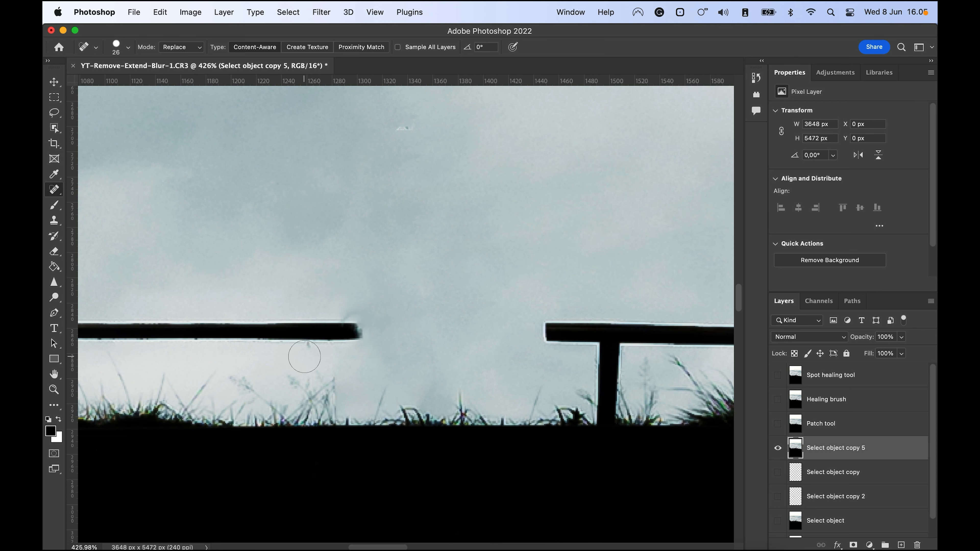
- Spot-heal the leftover marks just above and below the left fence rail, and review the whole image
click(280, 306)
click(292, 305)
click(327, 307)
click(311, 355)
click(326, 355)
scroll(663, 374, down, 5)
scroll(361, 350, right, 5)
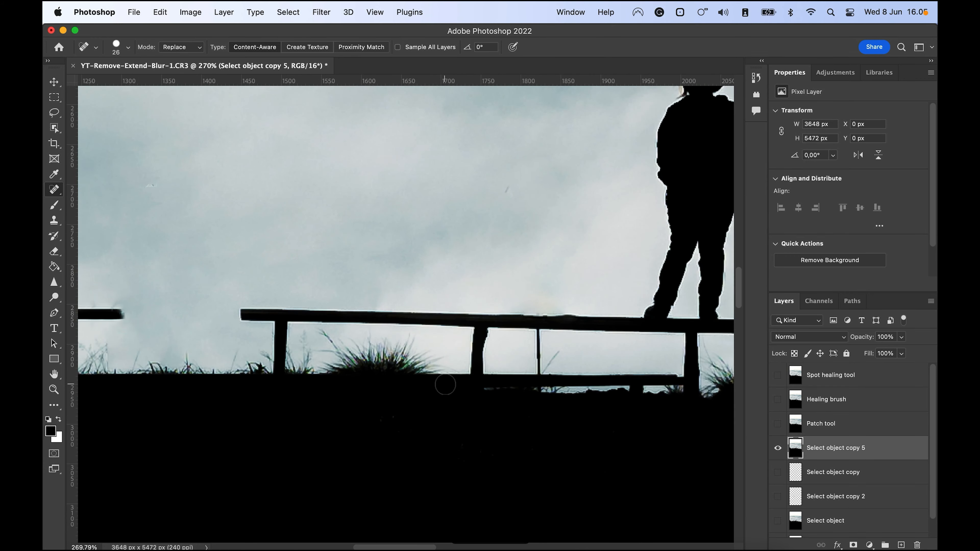
scroll(445, 384, down, 10)
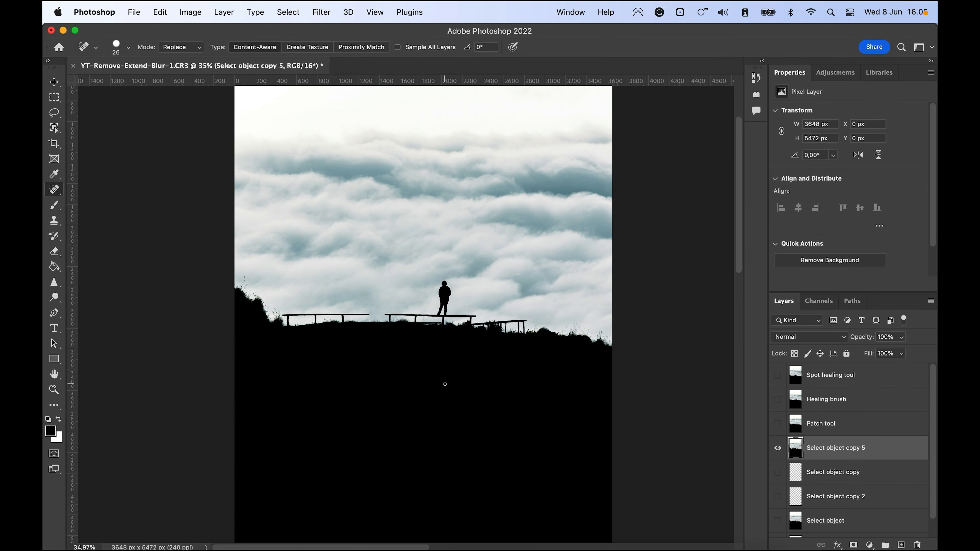
scroll(445, 384, down, 2)
scroll(430, 338, down, 1)
drag(429, 337, 429, 346)
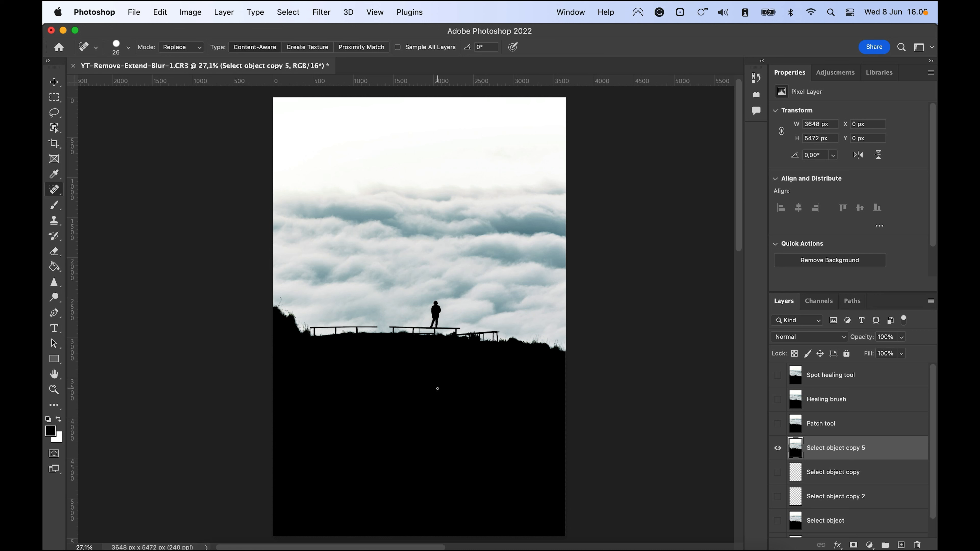
- Save the retouched image, switch to Lightroom Classic, and compare the edited TIFF with the unedited virtual copy
key(super+s)
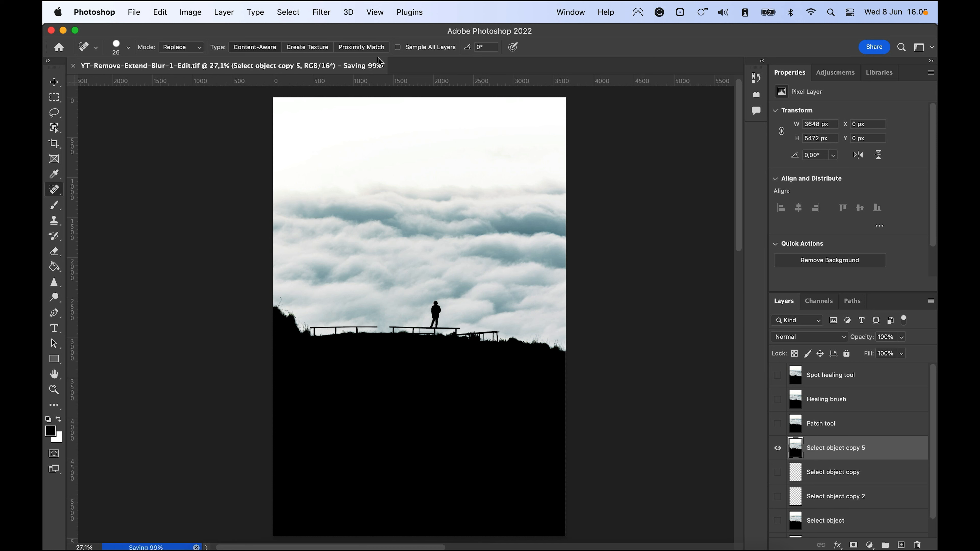
mouse_move(512, 549)
click(532, 542)
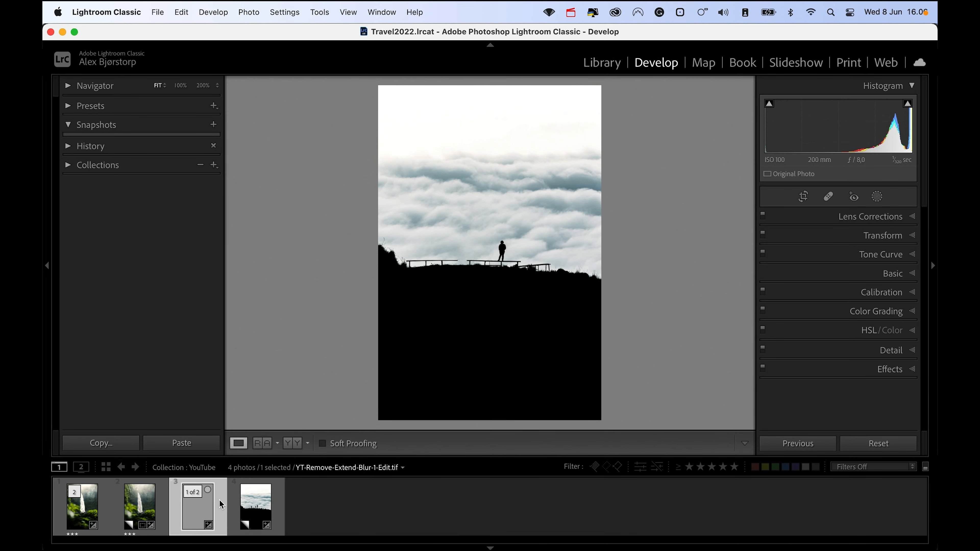
key(Right)
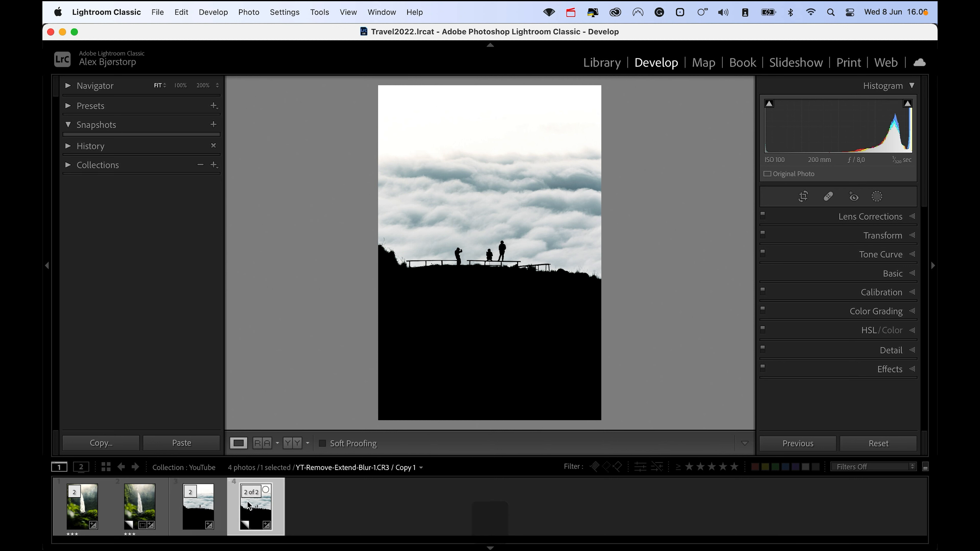
key(Left)
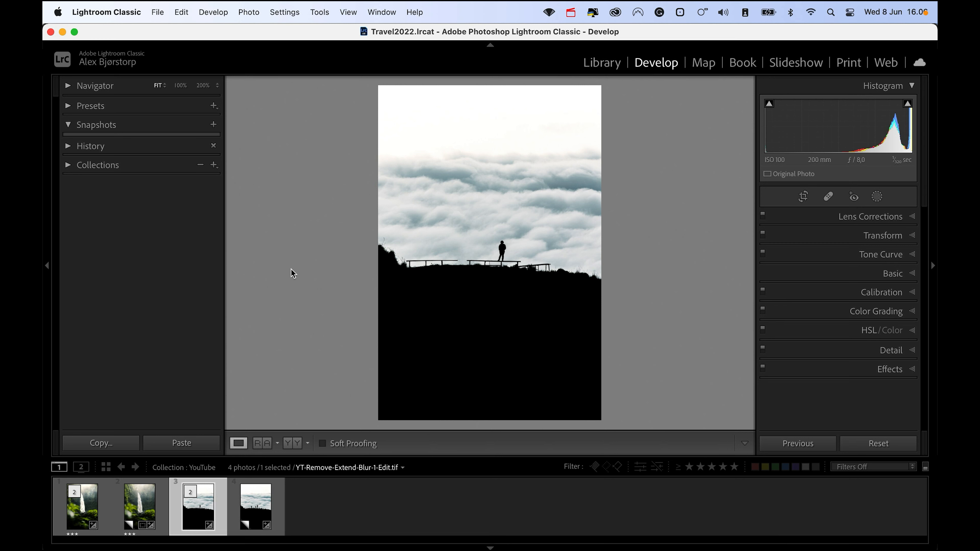
- Reopen YT-Remove-Extend-Blur-1-Edit.tif in Photoshop with the Edit Original option, and update it from the disk copy
key(super+e)
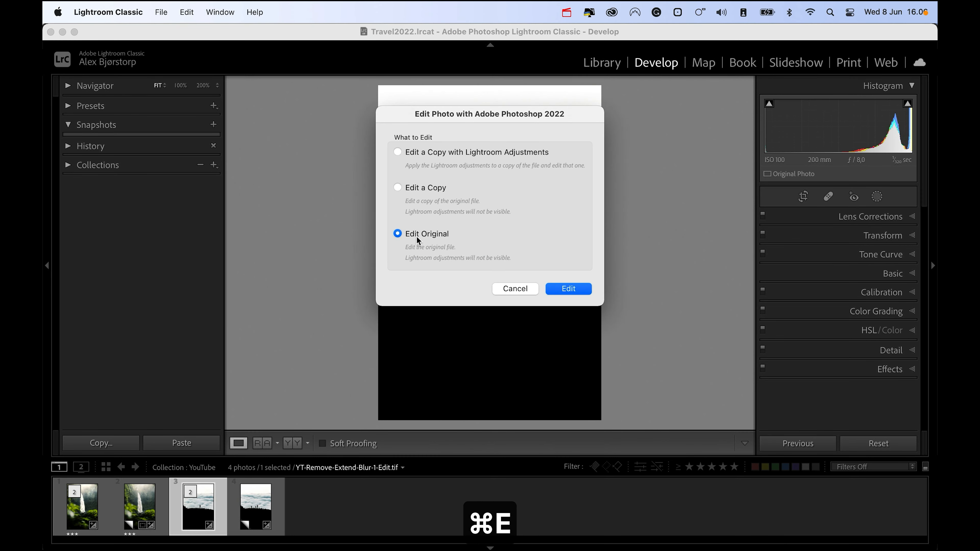
click(567, 290)
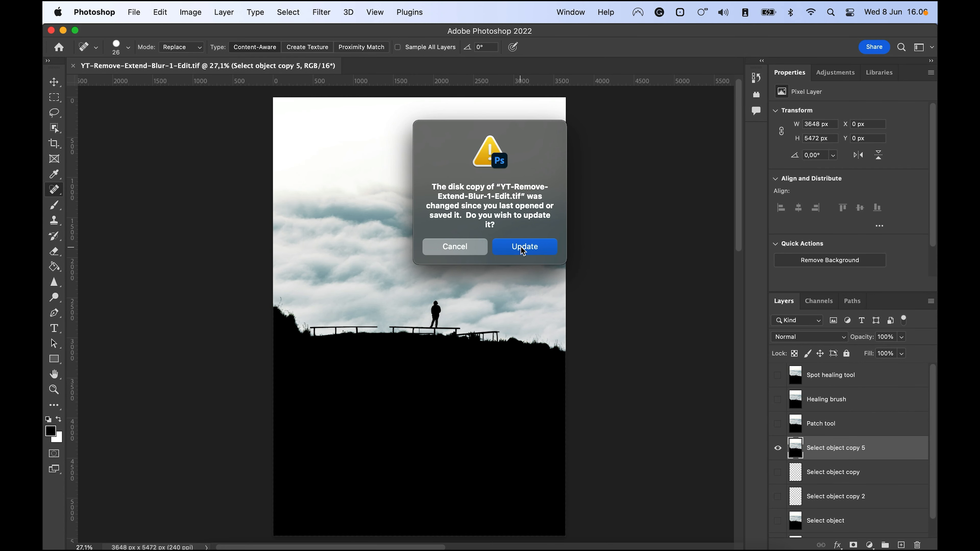
click(523, 251)
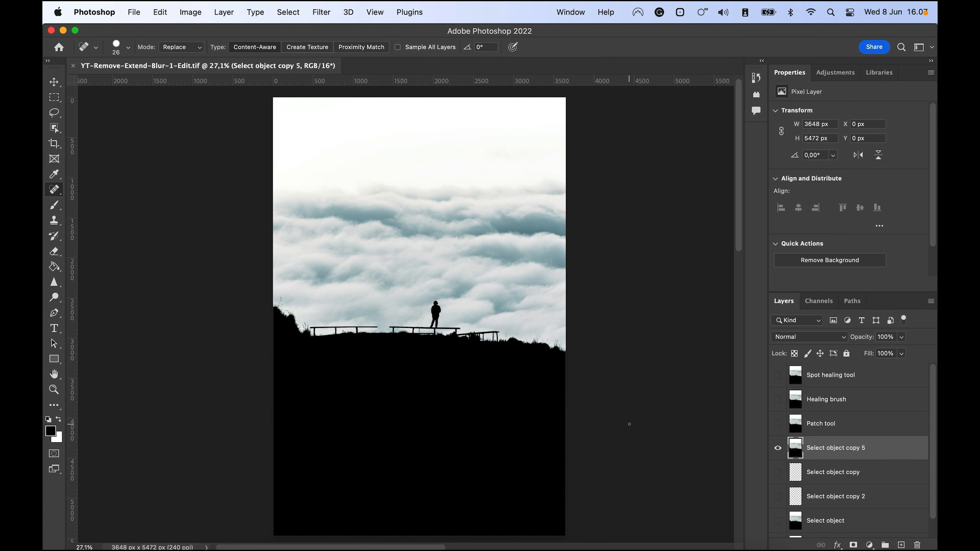
- Close the layered TIFF document and switch back to Lightroom Classic
click(73, 67)
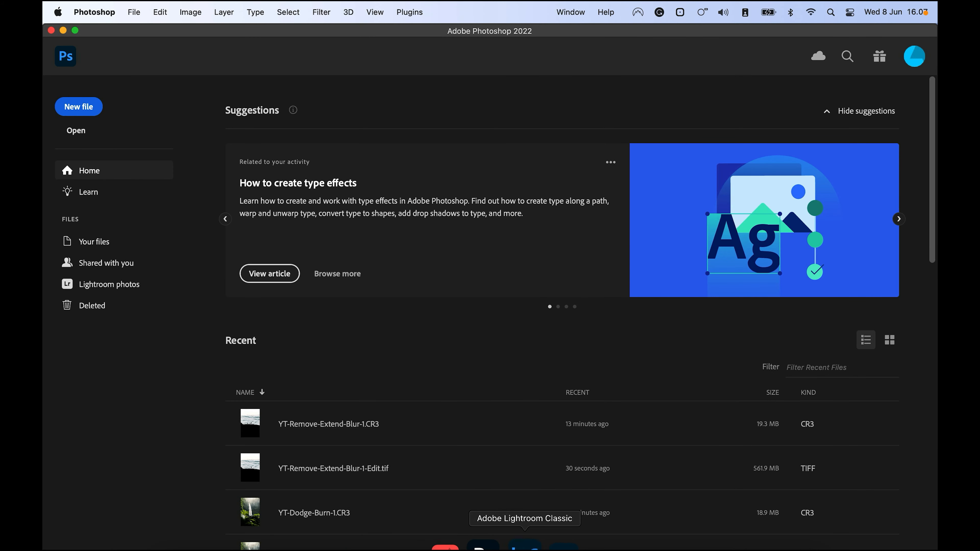
click(516, 546)
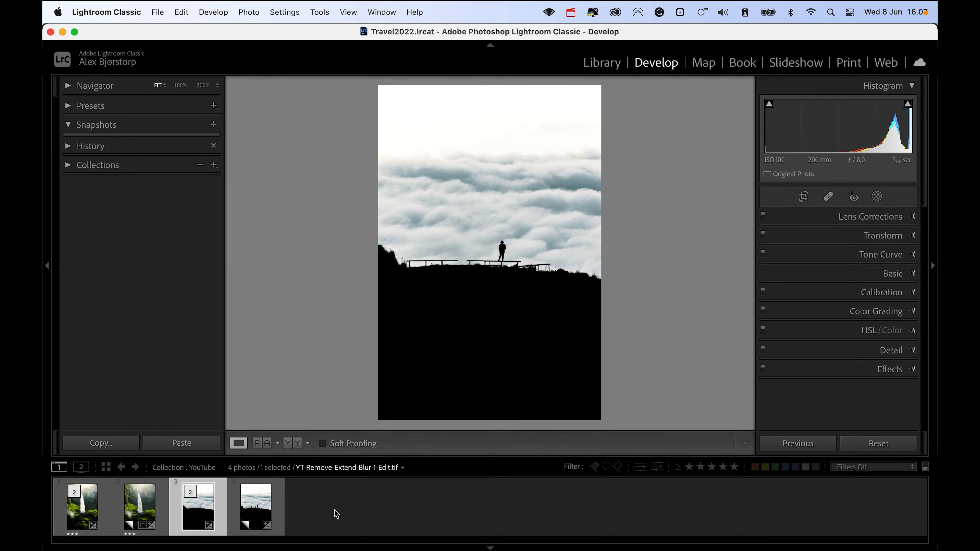